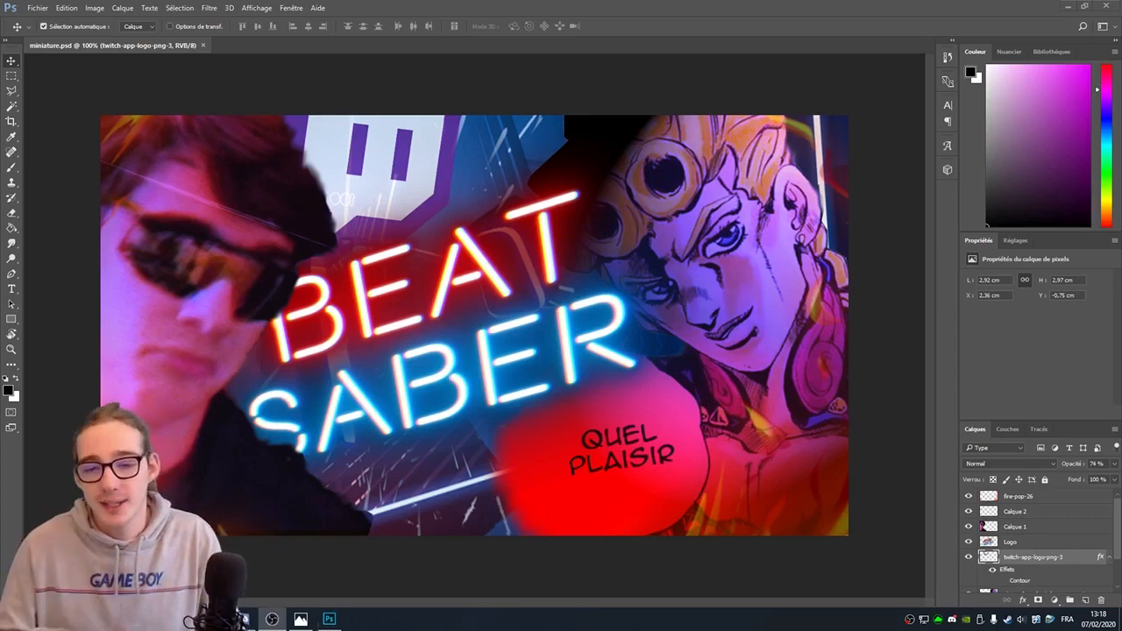
# - Toggle the fire-pop-26 layer's visibility to compare the thumbnail with and without flames, and leave it hidden
pyautogui.click(969, 497)
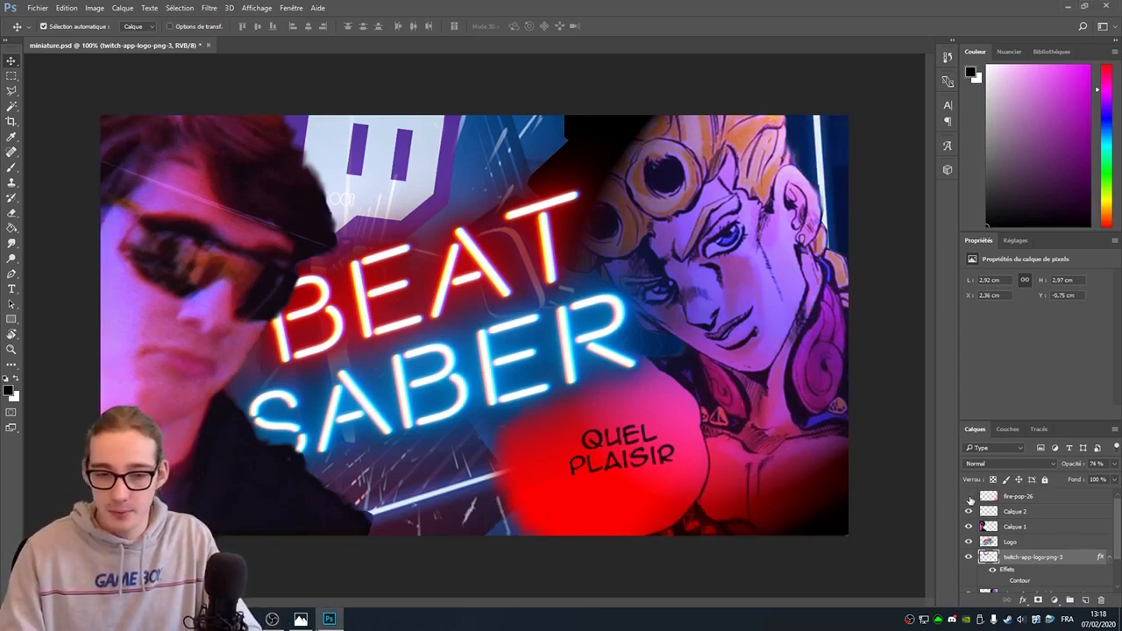
pyautogui.click(969, 497)
pyautogui.click(969, 498)
pyautogui.click(969, 497)
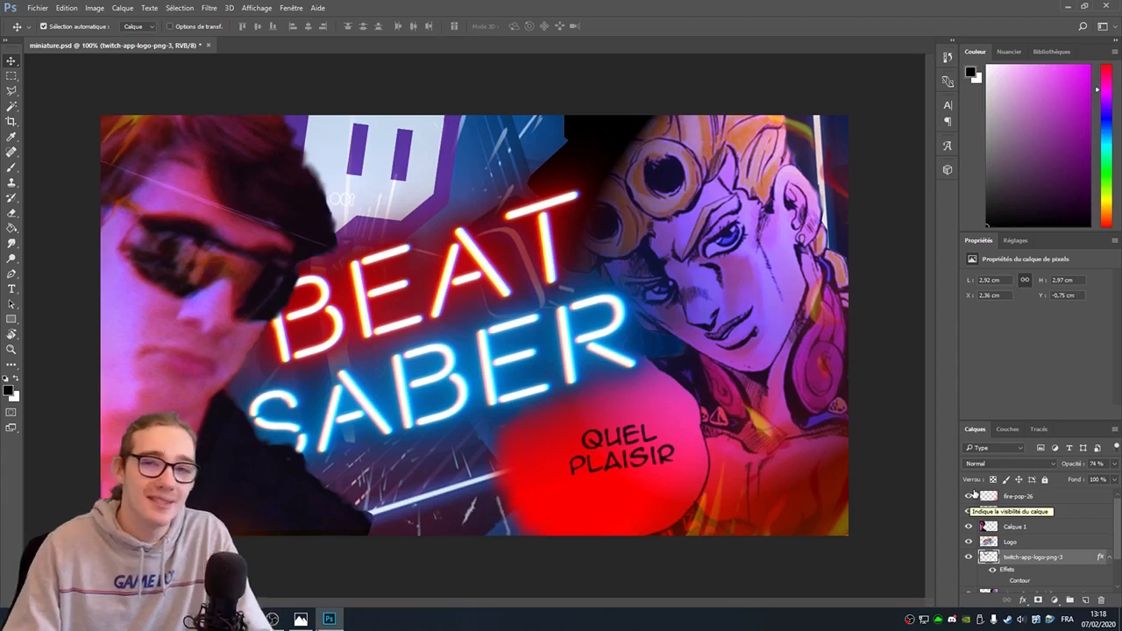
pyautogui.click(969, 497)
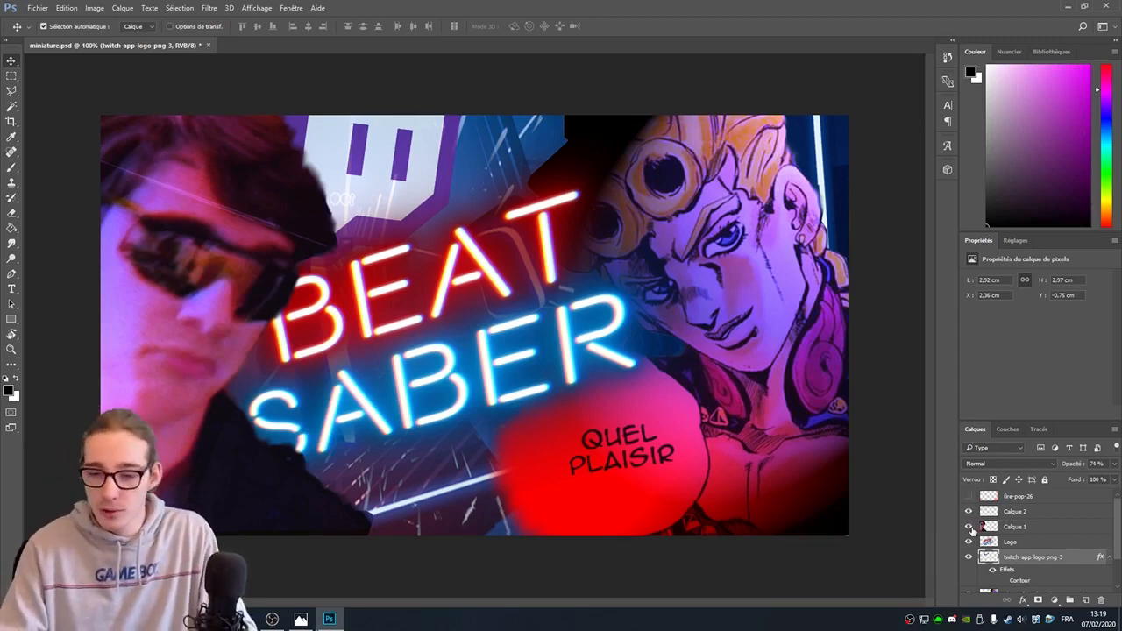
# - Toggle the Calque 1 portrait, the manga character and the Logo layers off and on to examine each element's role
pyautogui.click(969, 527)
pyautogui.click(970, 527)
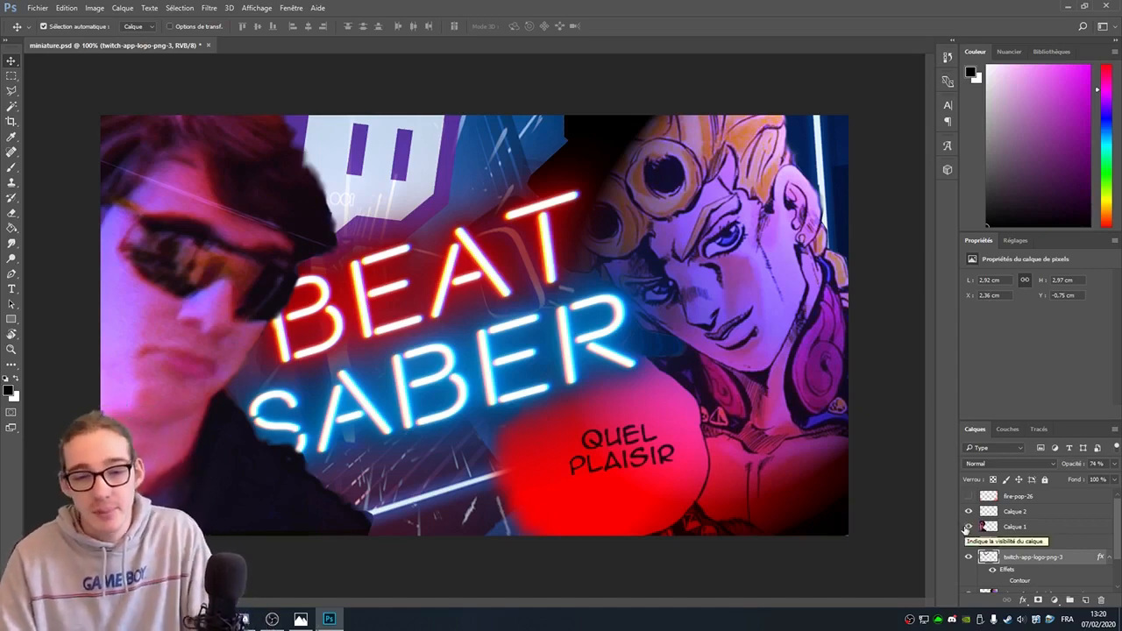
pyautogui.scroll(-2, 968, 575)
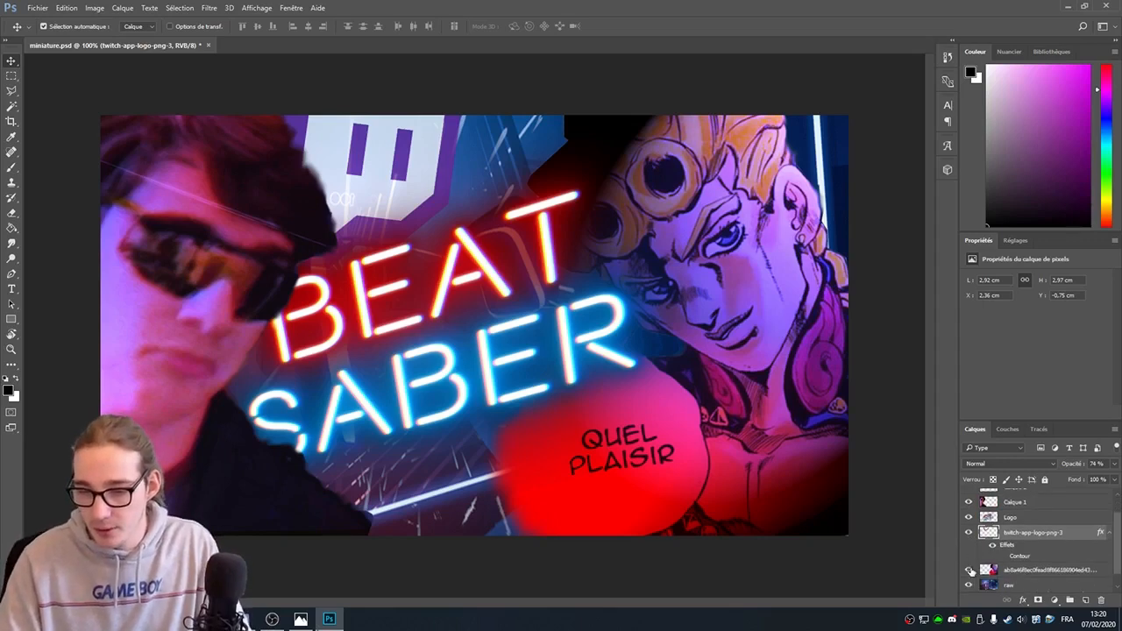
pyautogui.click(970, 570)
pyautogui.click(970, 570)
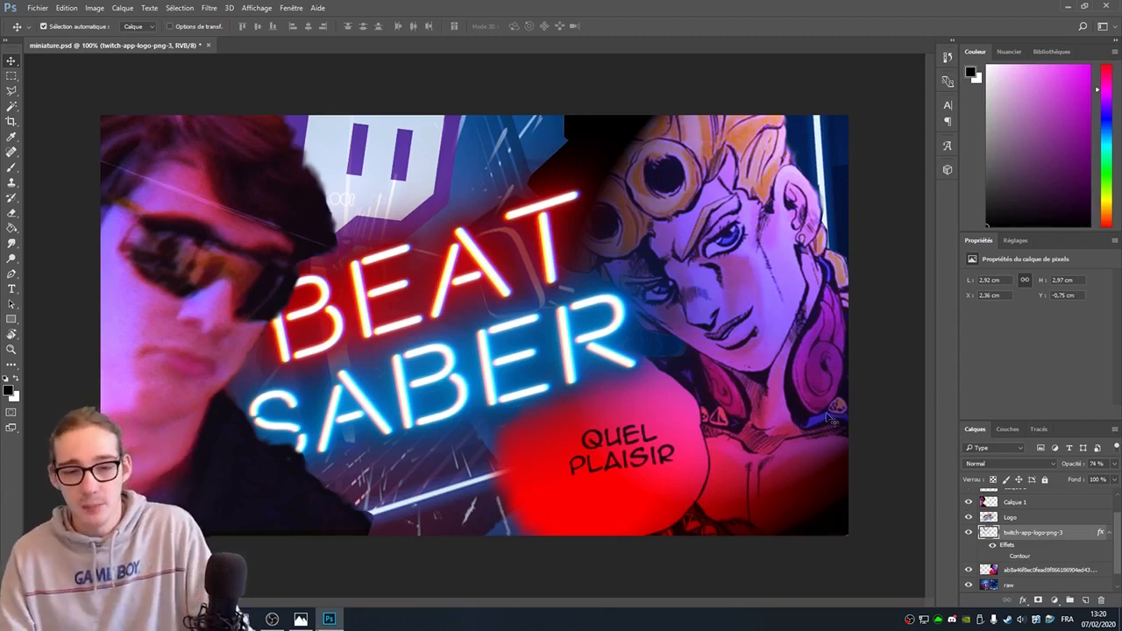
pyautogui.click(969, 517)
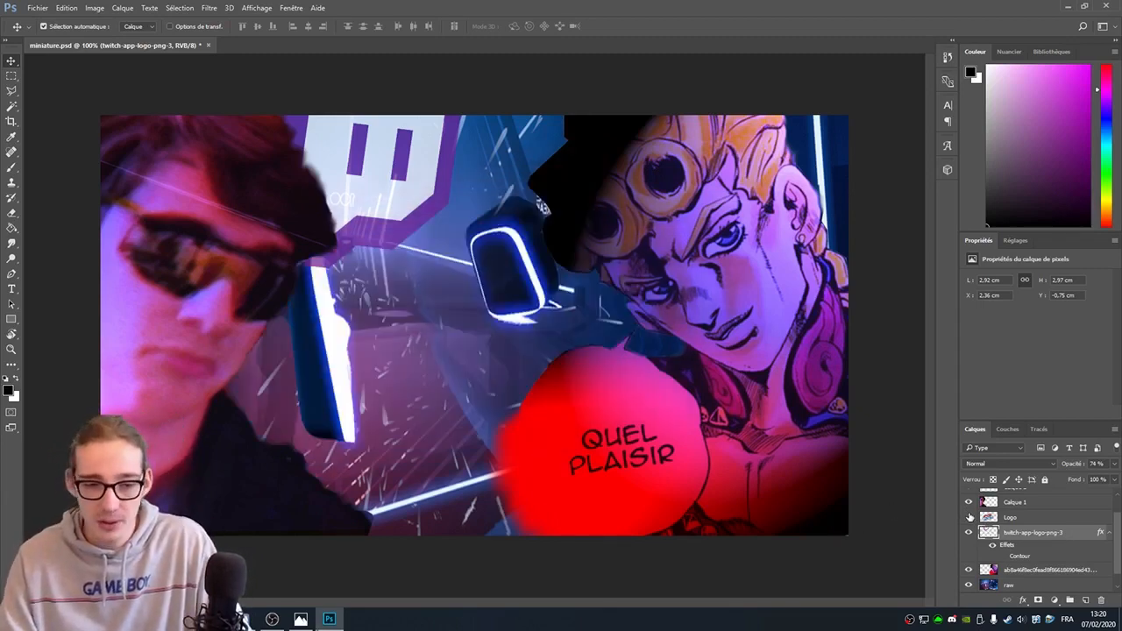
pyautogui.click(969, 517)
# - Try the Logo layer above Calque 2 in the stacking order, and return it beneath Calque 1
pyautogui.scroll(2, 969, 574)
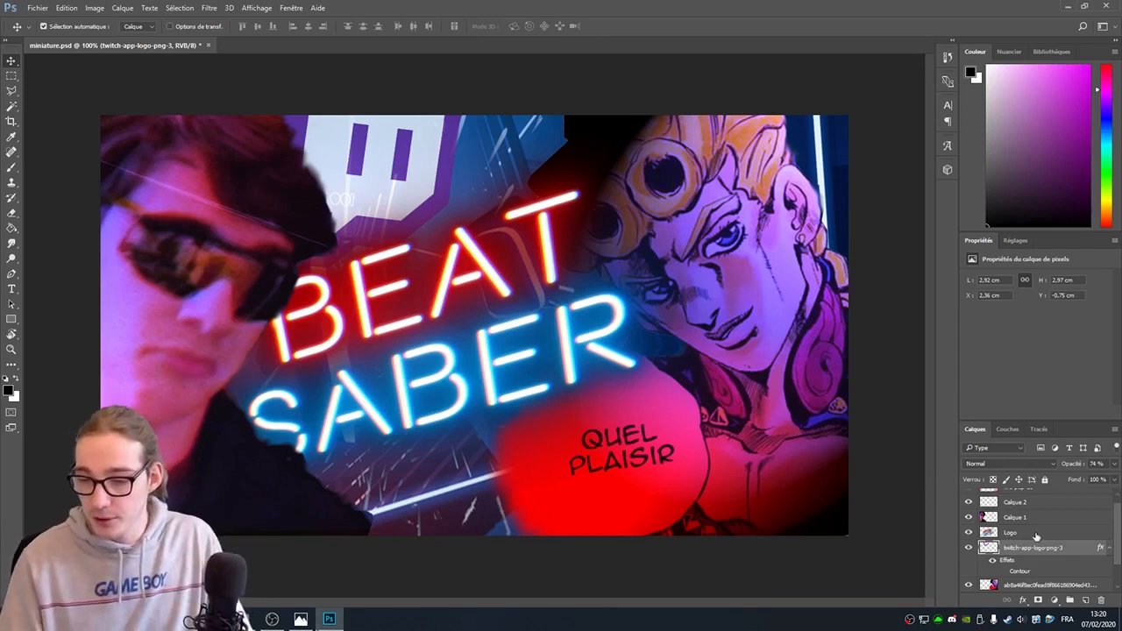
pyautogui.moveTo(1036, 534); pyautogui.dragTo(1028, 505)
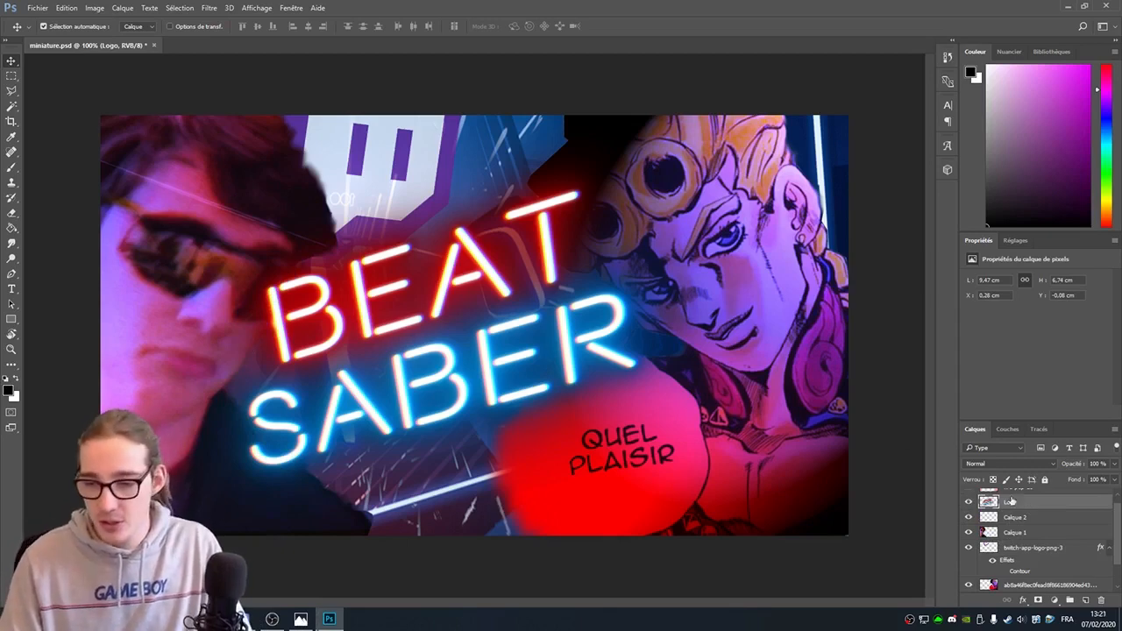
pyautogui.moveTo(1043, 506); pyautogui.dragTo(1040, 538)
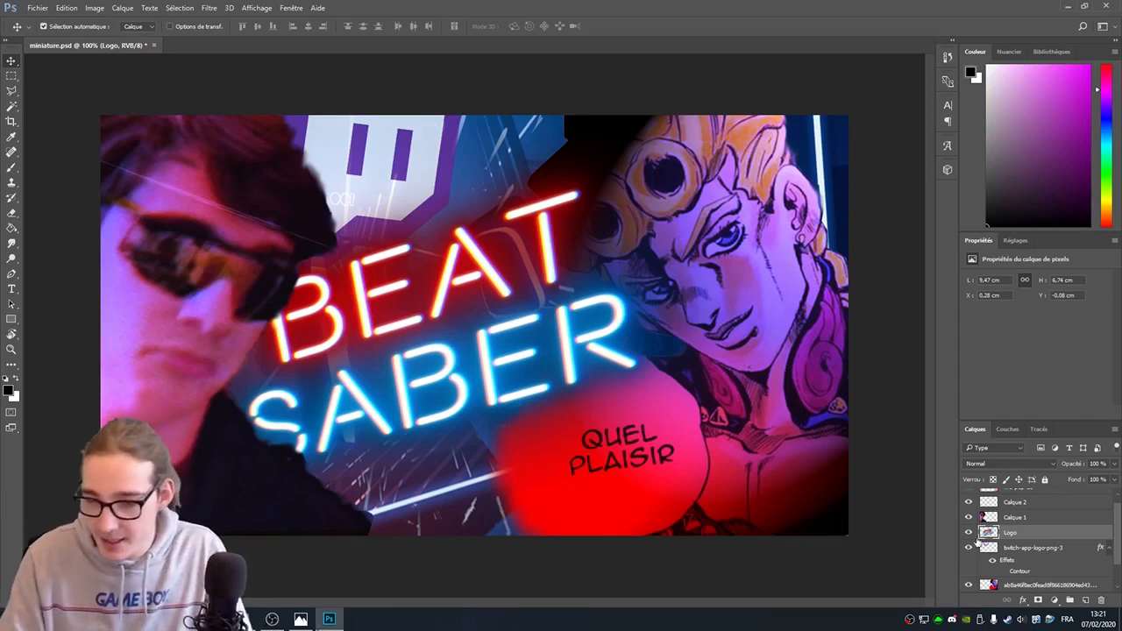
# - Hide the manga character, Logo, Calque 1, Calque 2 and Twitch logo layers to examine the raw background alone
pyautogui.scroll(-1, 978, 543)
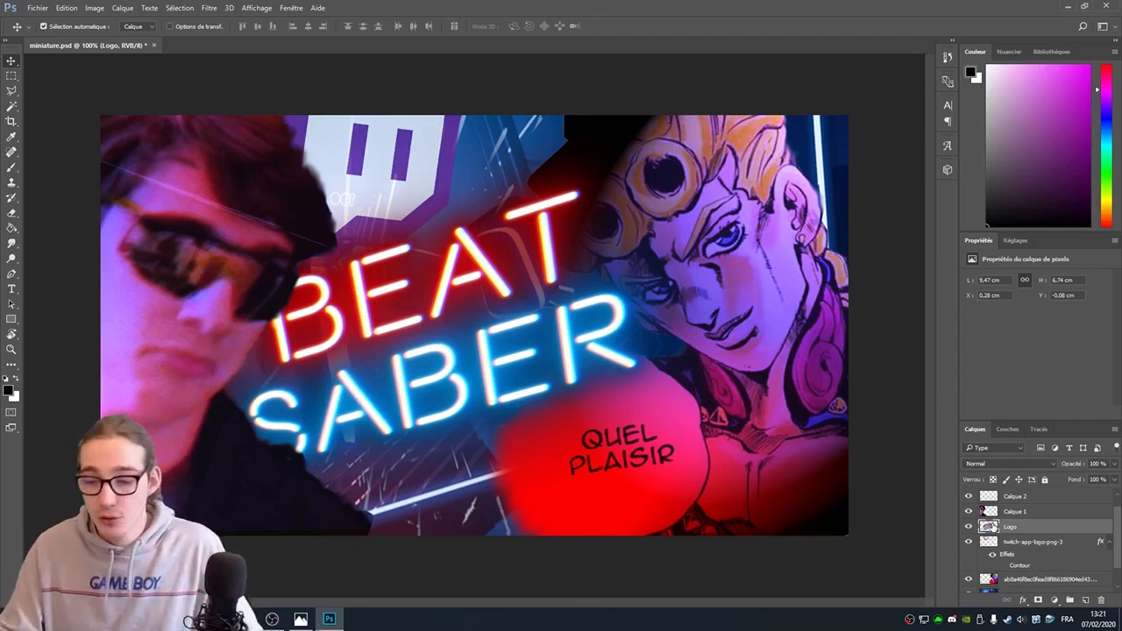
pyautogui.click(969, 580)
pyautogui.click(969, 526)
pyautogui.click(969, 511)
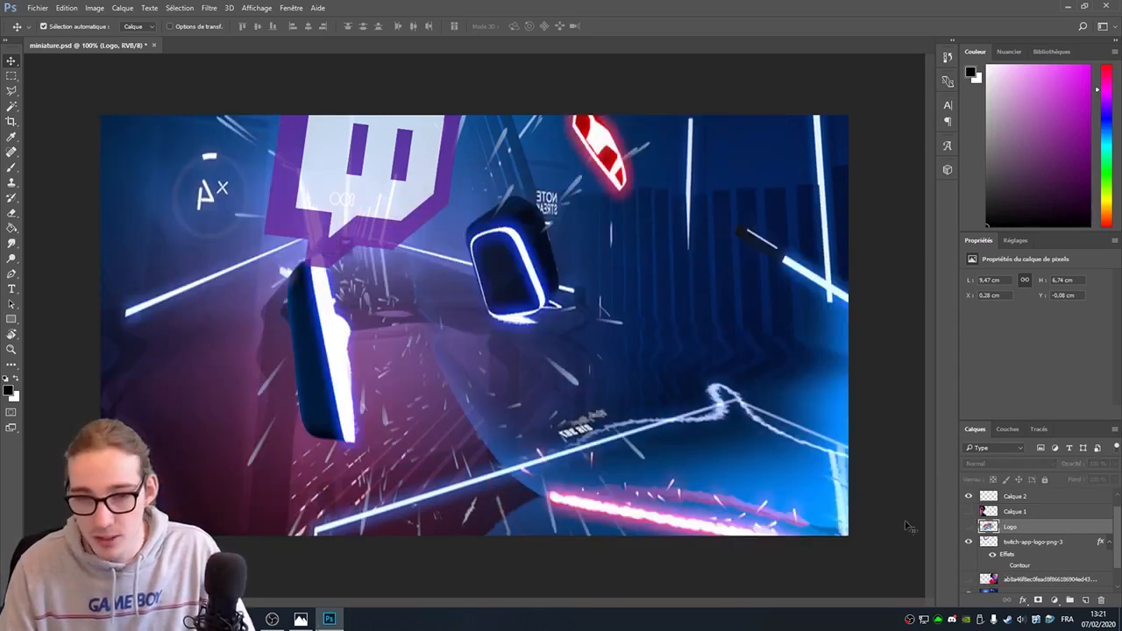
pyautogui.scroll(-1, 986, 558)
pyautogui.scroll(2, 985, 561)
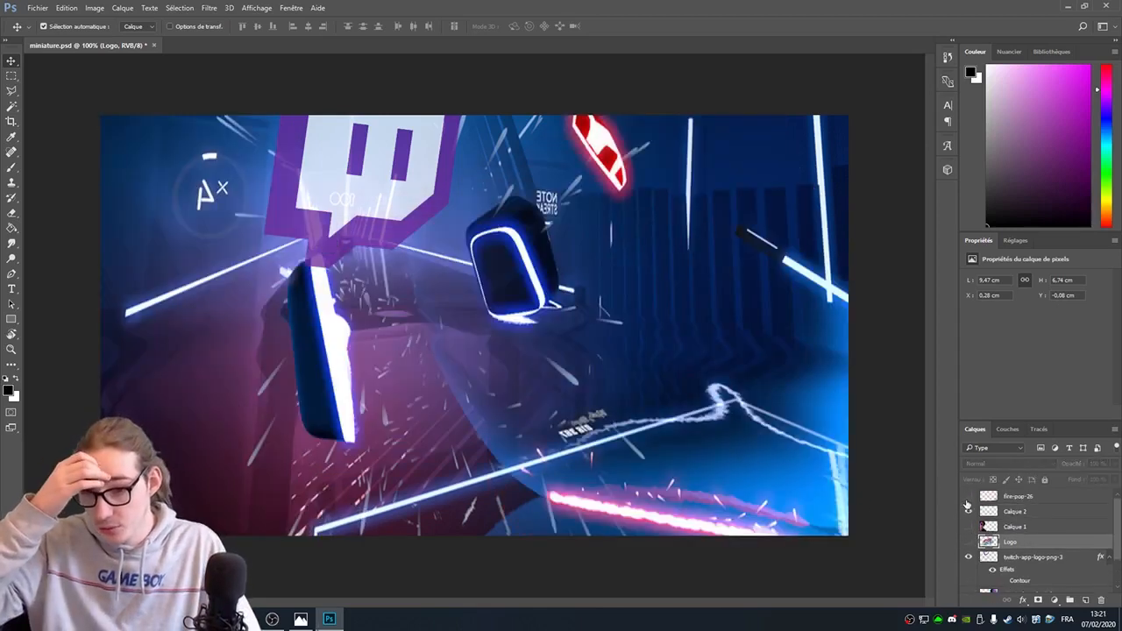
pyautogui.scroll(-2, 973, 526)
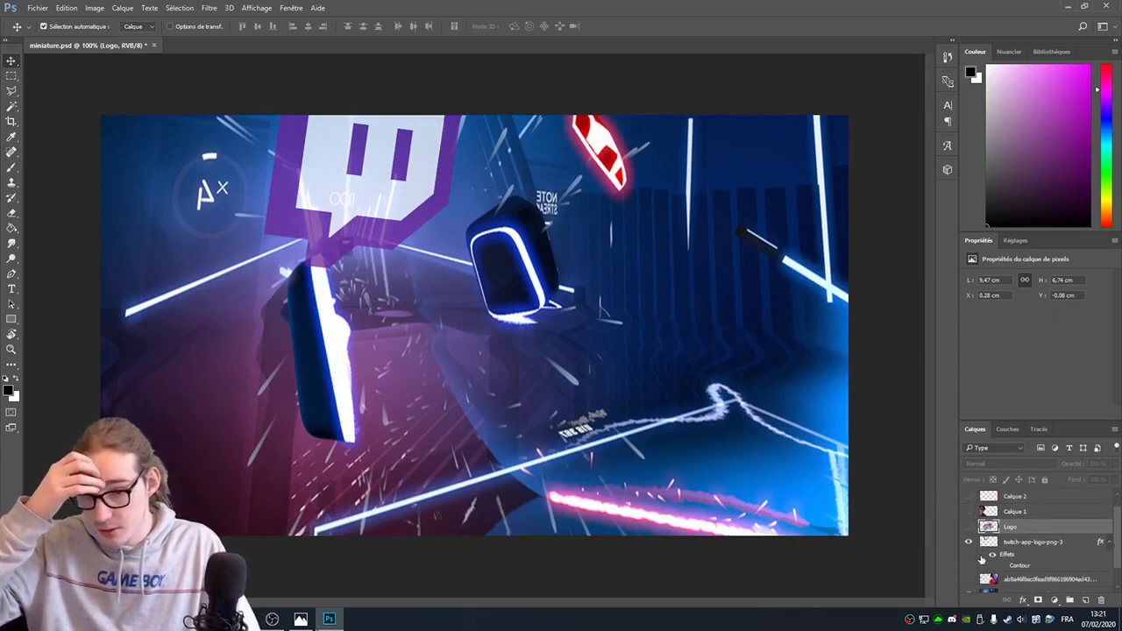
pyautogui.click(969, 526)
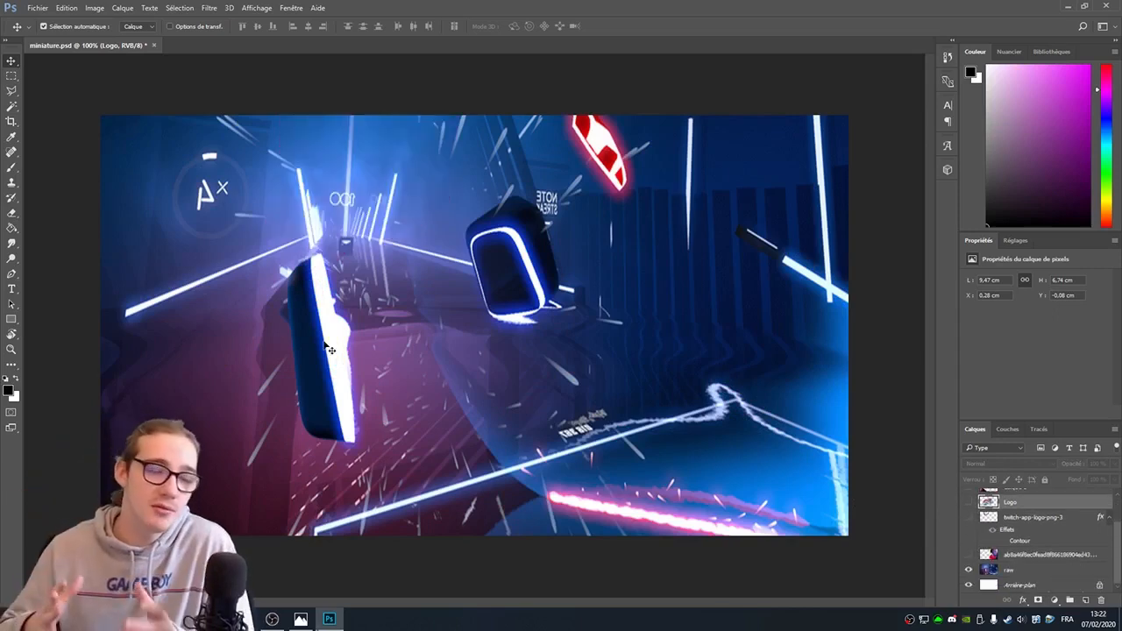
# - Show the manga character, Calque 1, Logo and Twitch logo layers again to review how the composition builds up
pyautogui.click(969, 556)
pyautogui.scroll(1, 985, 520)
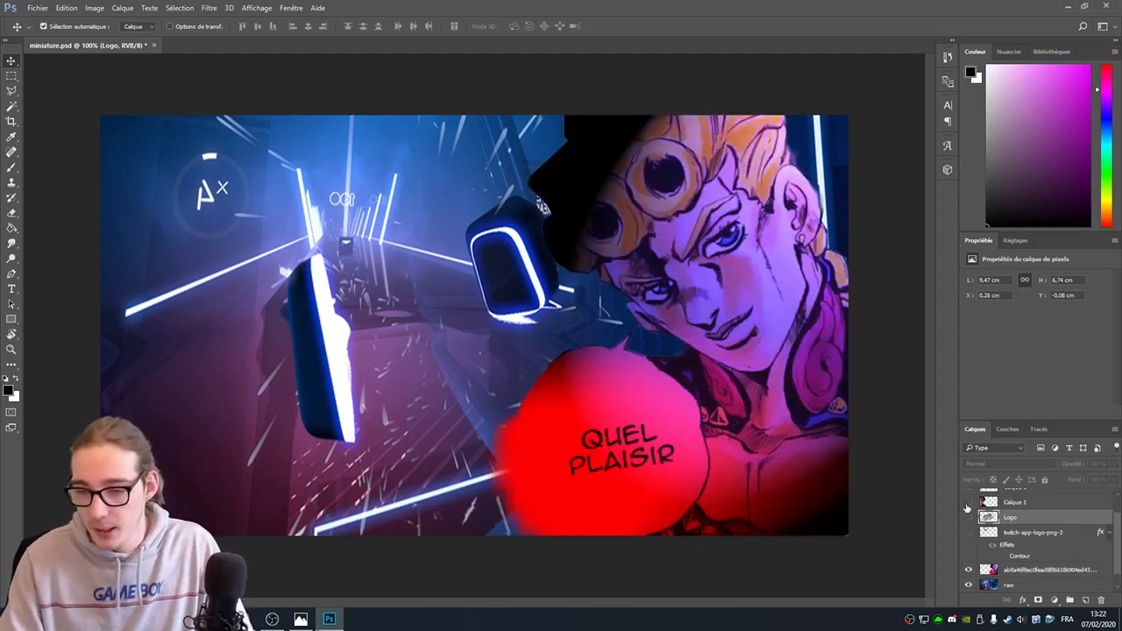
pyautogui.click(969, 502)
pyautogui.click(969, 517)
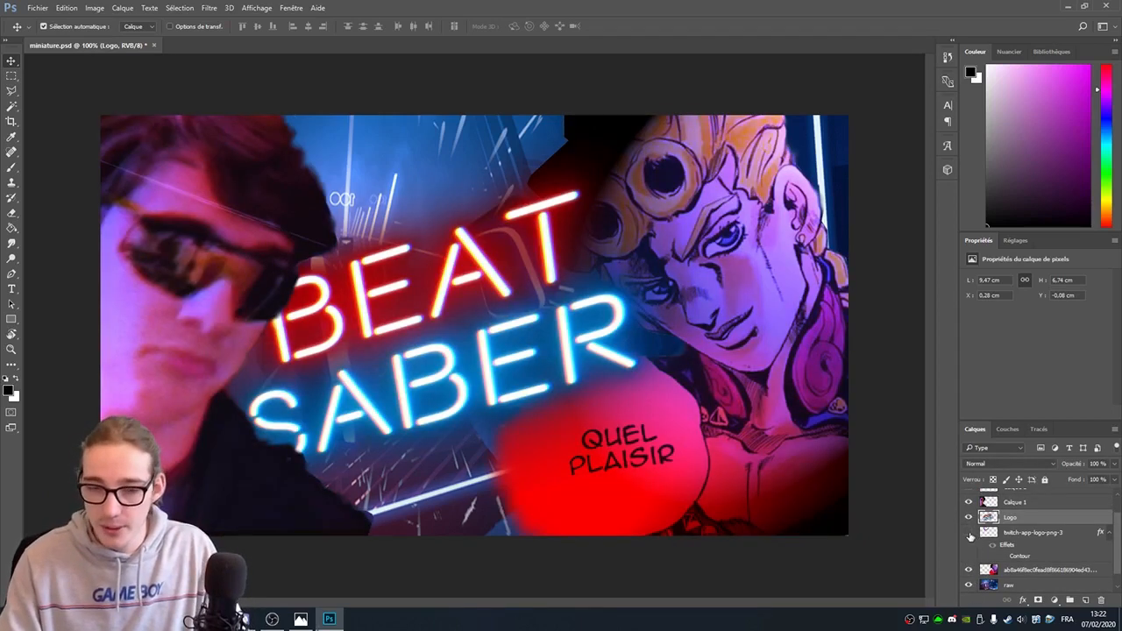
pyautogui.click(969, 534)
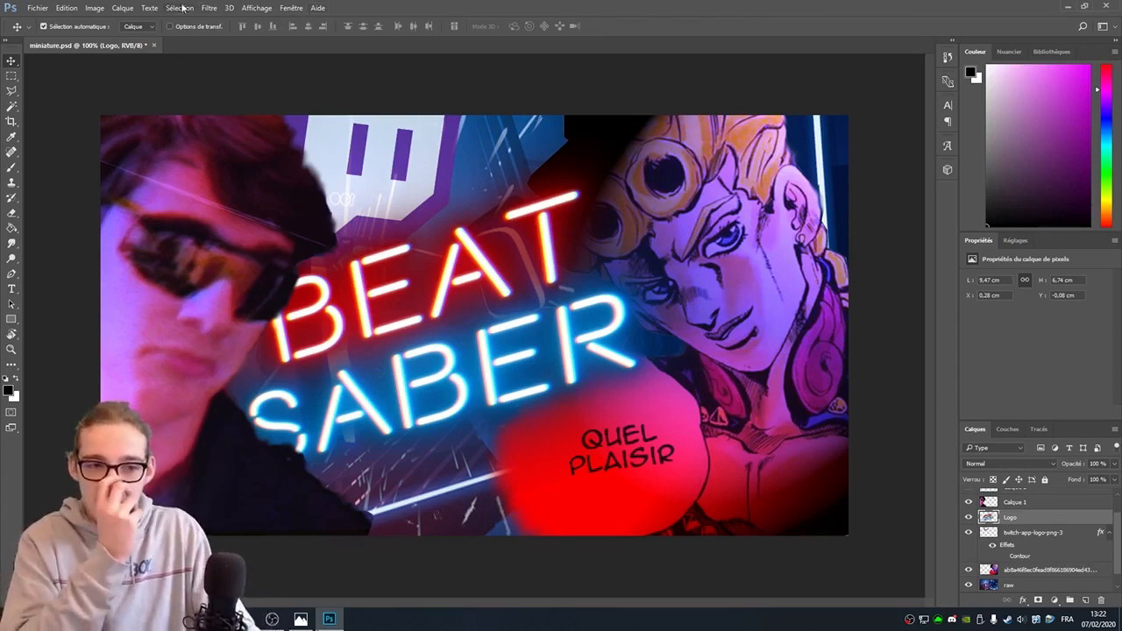
pyautogui.click(209, 7)
pyautogui.moveTo(228, 205)
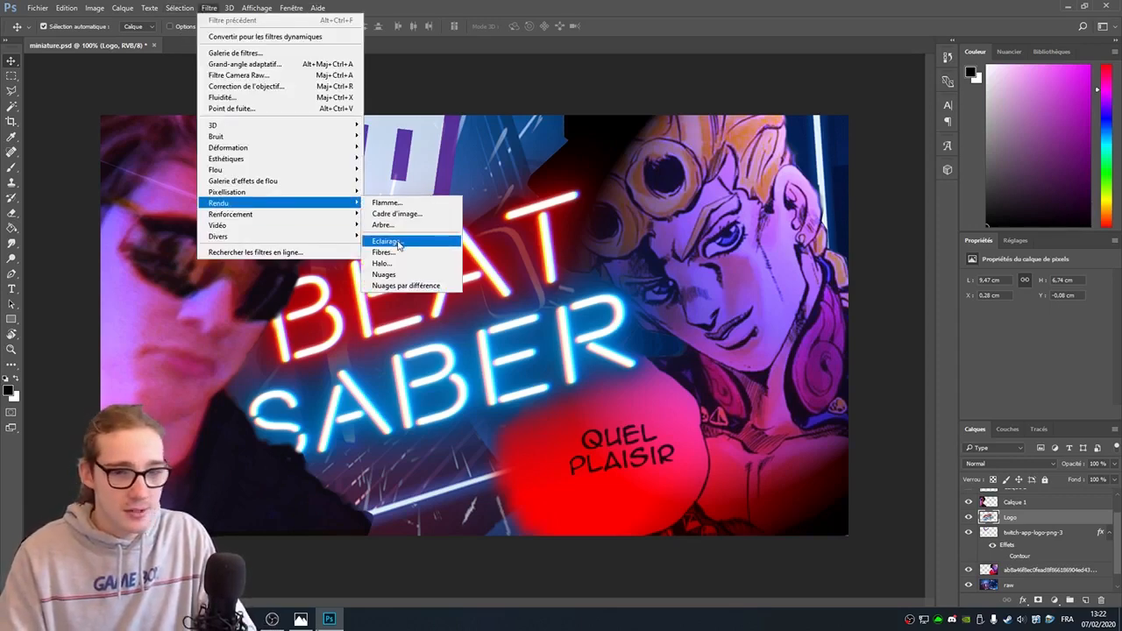
pyautogui.click(386, 241)
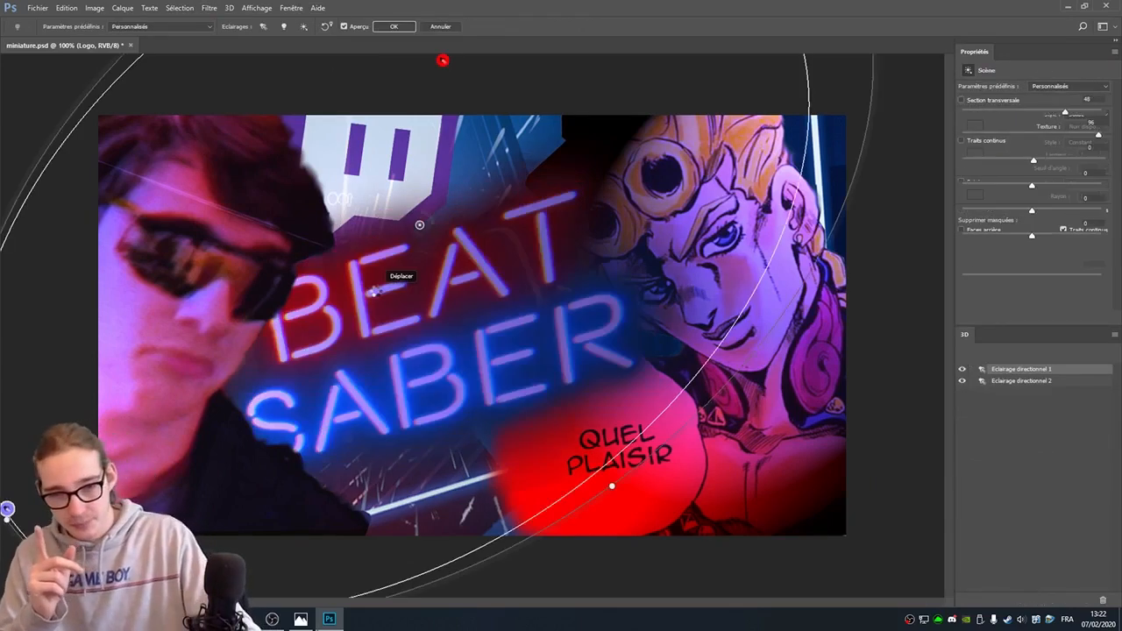
pyautogui.moveTo(501, 264); pyautogui.dragTo(619, 259)
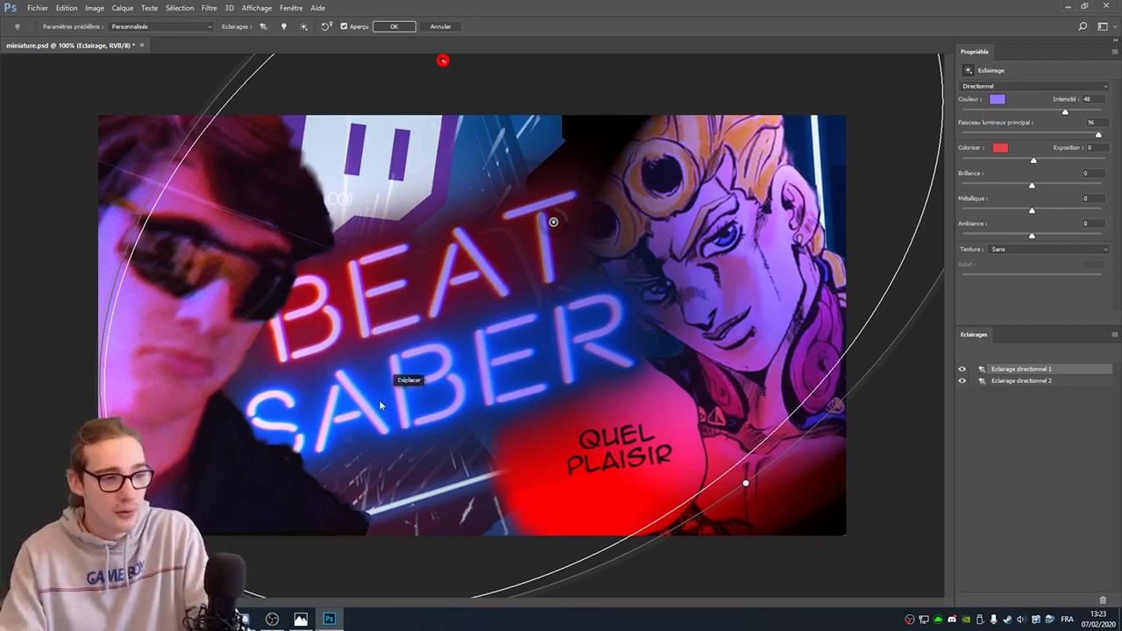
pyautogui.click(440, 26)
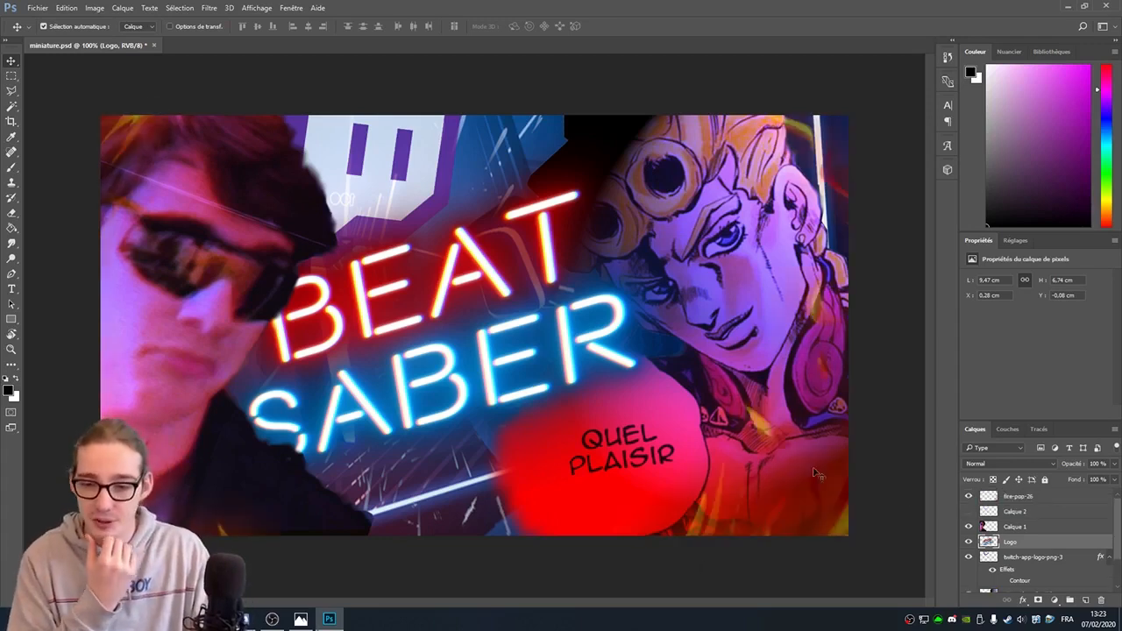
# - Hide the fire-pop-26 layer
pyautogui.click(968, 497)
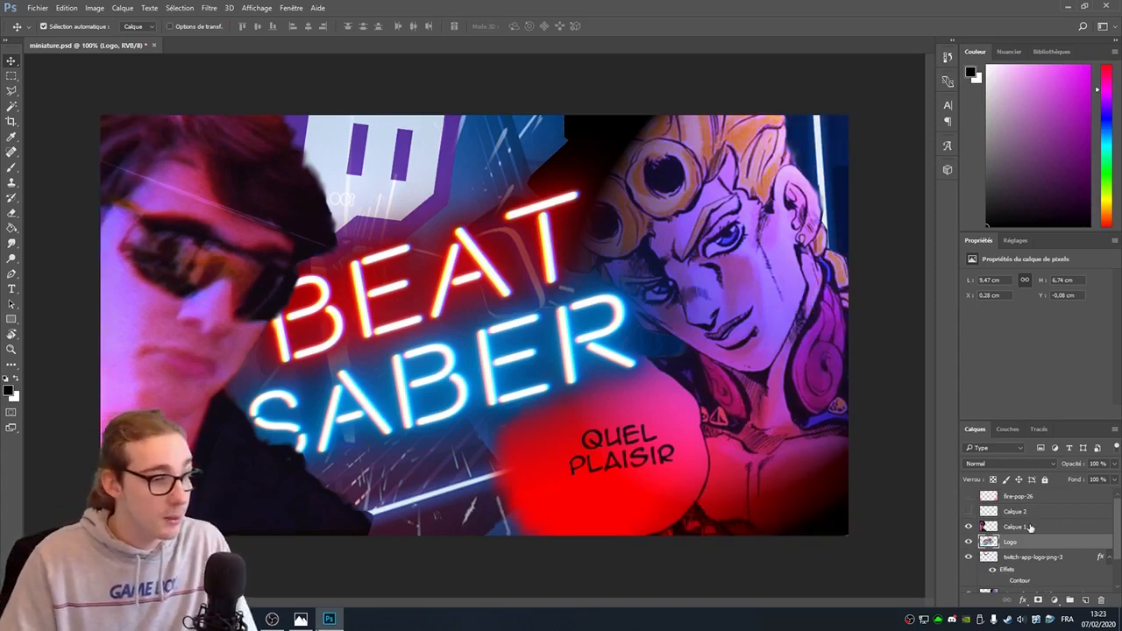
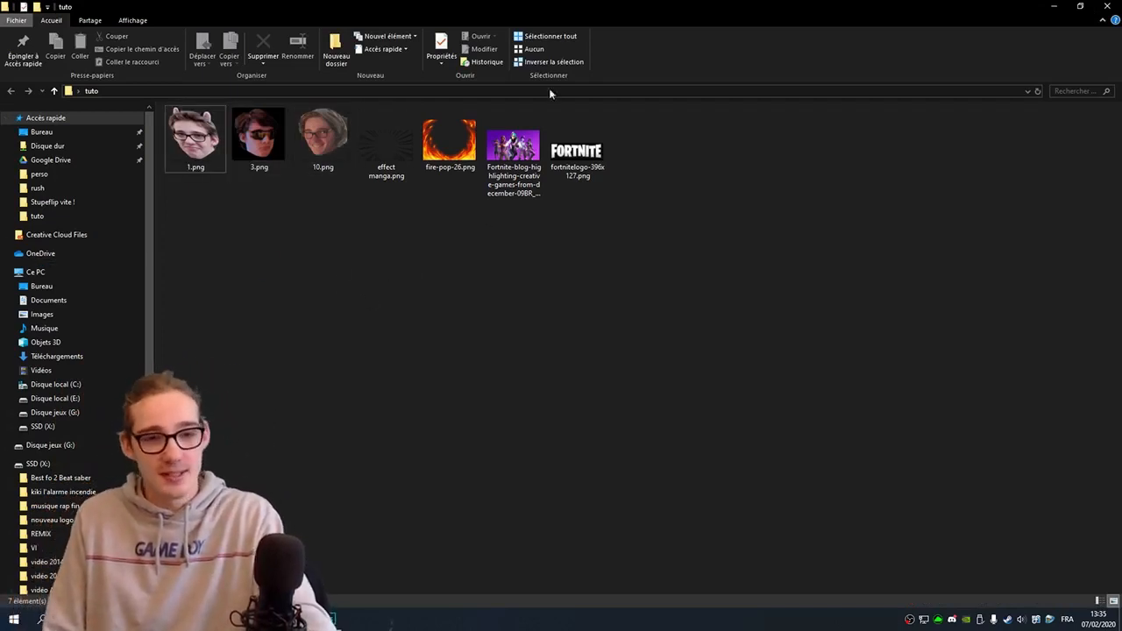
# - Preview the Fortnite characters image in the tuto folder and look over the effect manga.png and Fortnite logo files
pyautogui.doubleClick(519, 156)
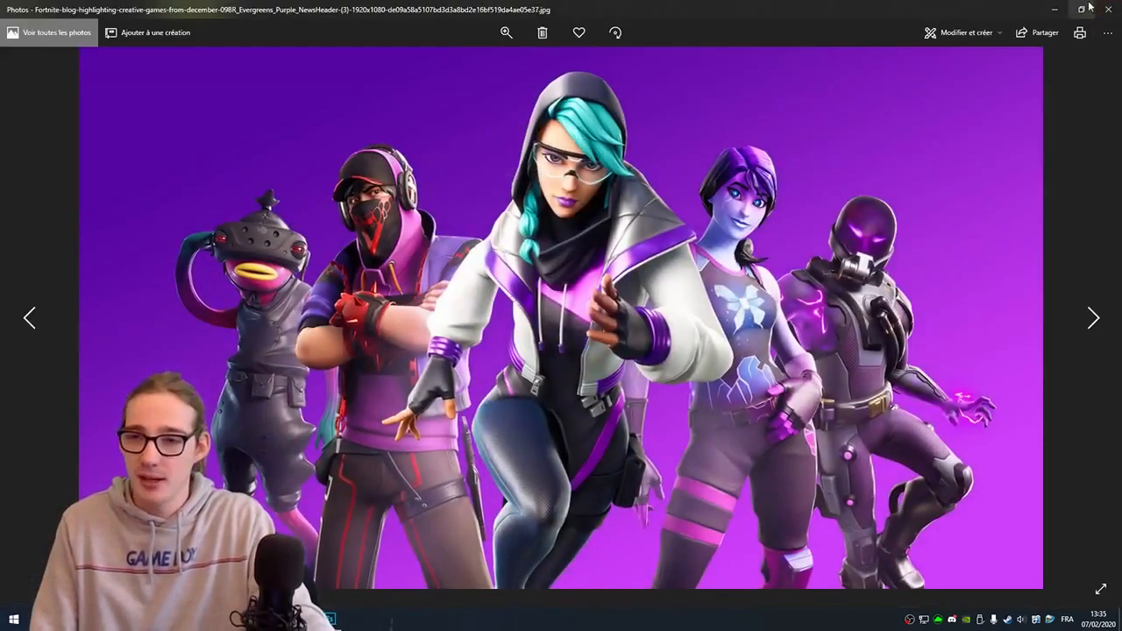
pyautogui.click(1107, 9)
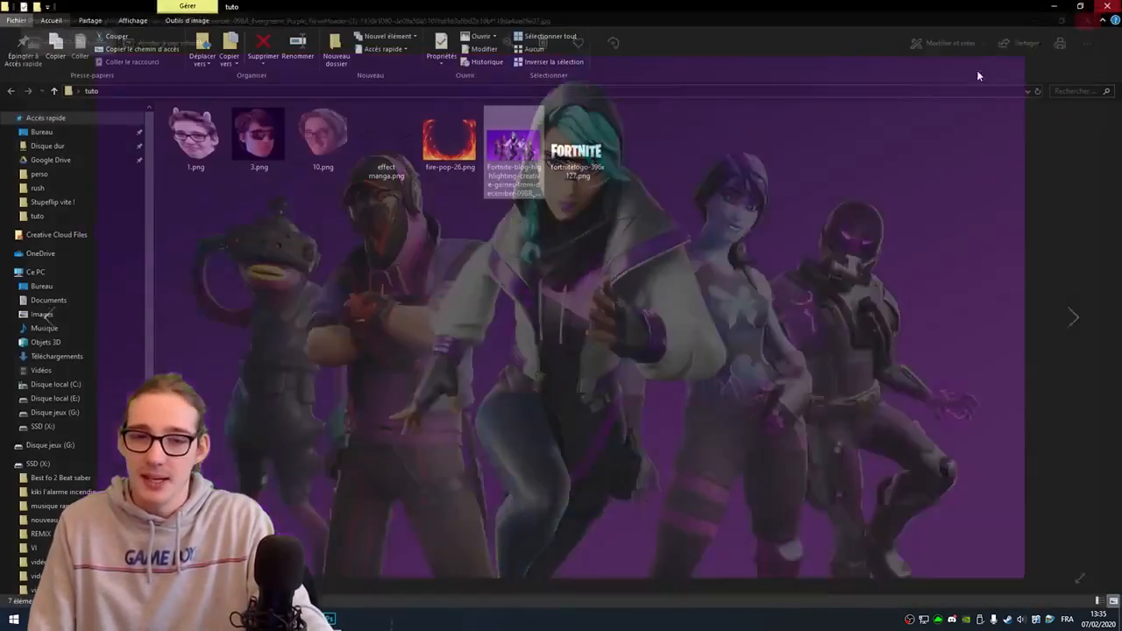
pyautogui.click(388, 163)
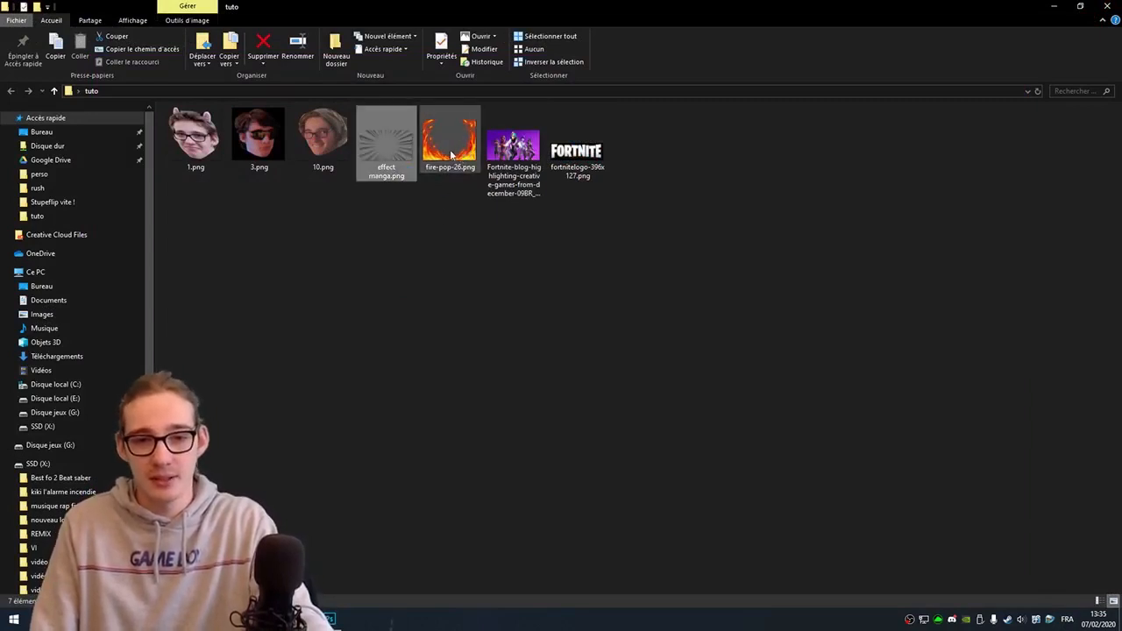
pyautogui.click(580, 167)
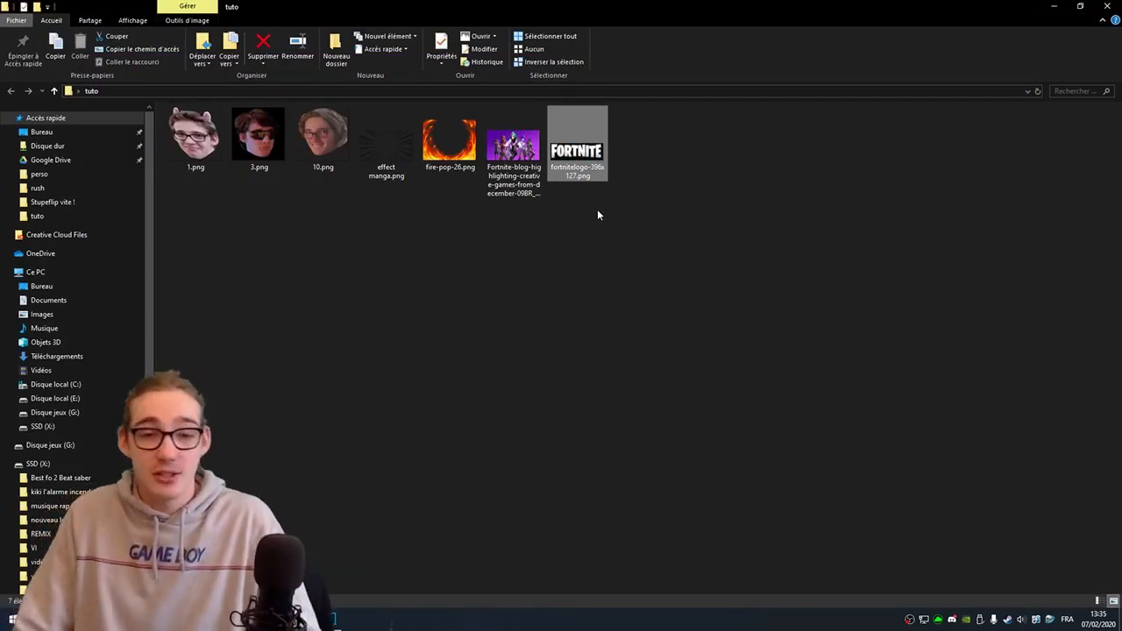
# - In Photoshop, create a blank 1280 × 720 px document at 300 pixels per inch, 8-bit RGB, with a white background
pyautogui.moveTo(399, 7); pyautogui.dragTo(1120, 415)
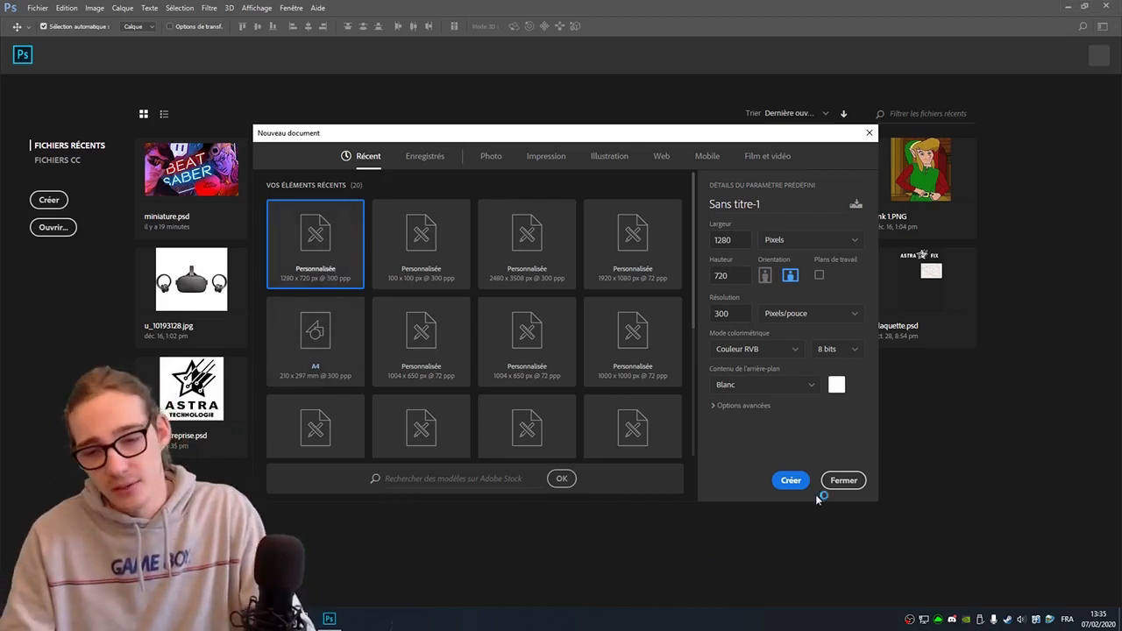
pyautogui.click(792, 483)
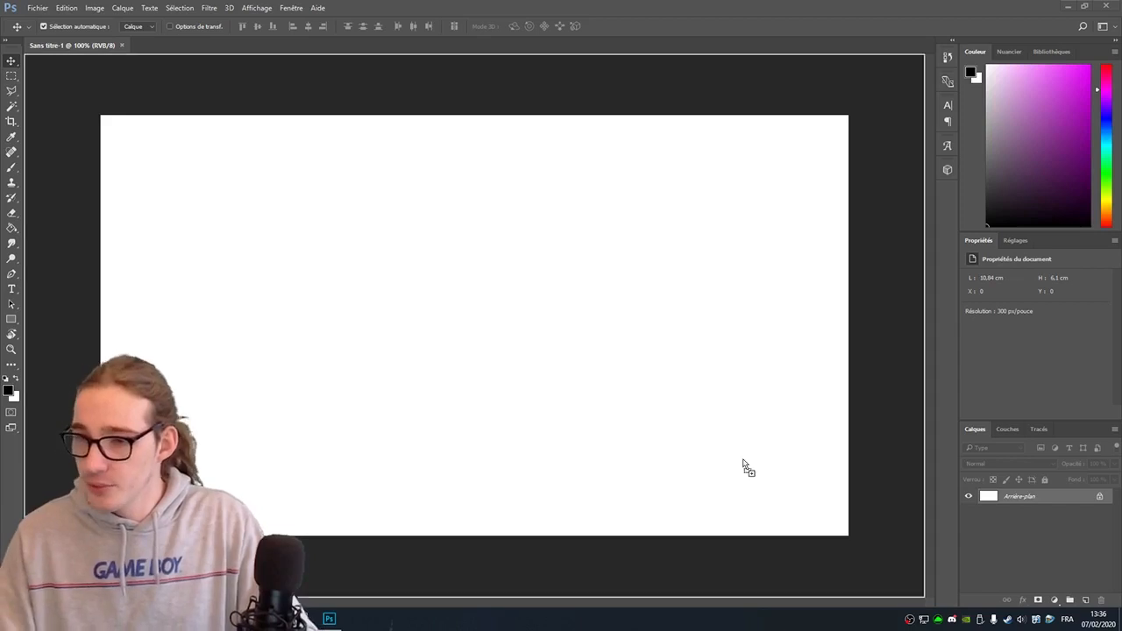
# - Place the Fortnite characters image, scale it to about 18.34% by 19.68%, rotate it about -2.77° and position it to cover the canvas
pyautogui.moveTo(497, 408); pyautogui.dragTo(496, 407)
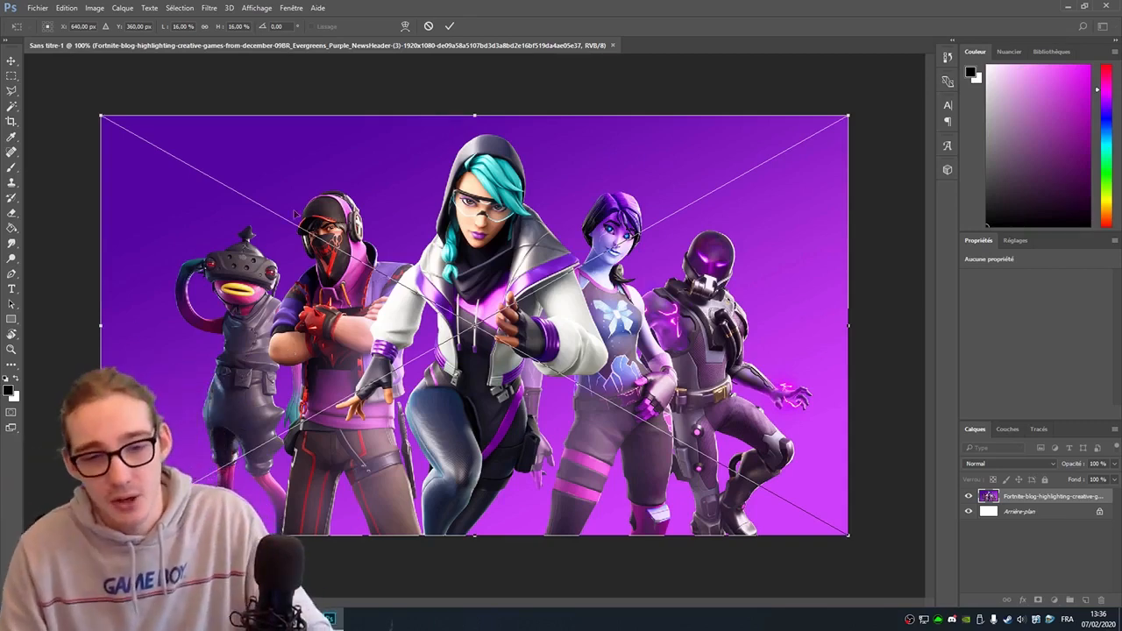
pyautogui.moveTo(85, 97); pyautogui.dragTo(39, 116)
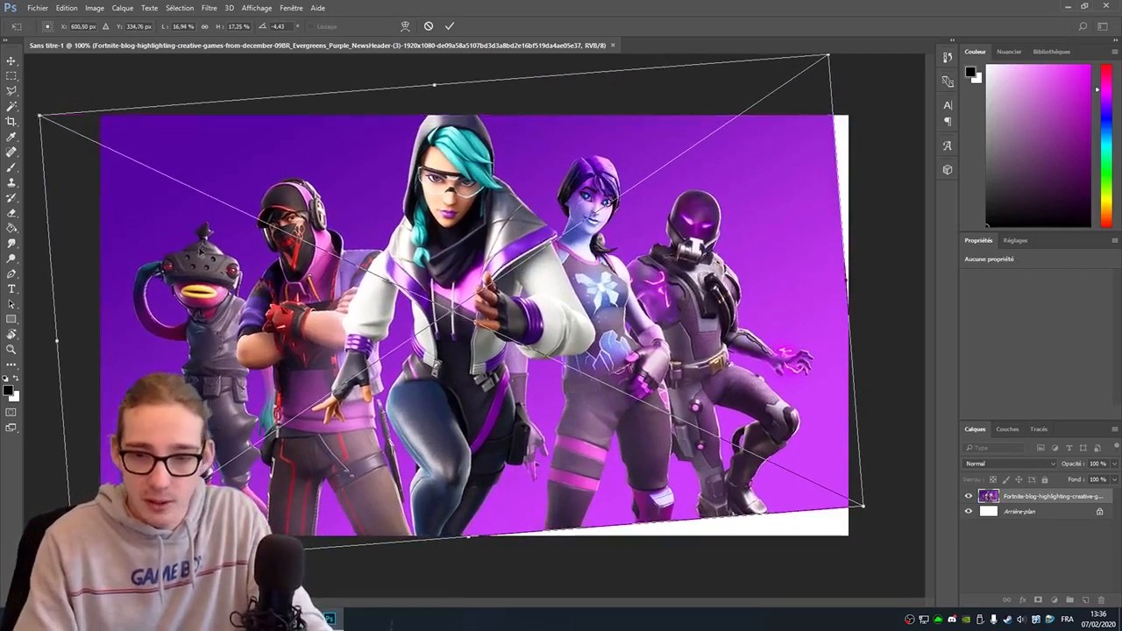
pyautogui.moveTo(195, 248); pyautogui.dragTo(248, 277)
pyautogui.moveTo(93, 143); pyautogui.dragTo(25, 86)
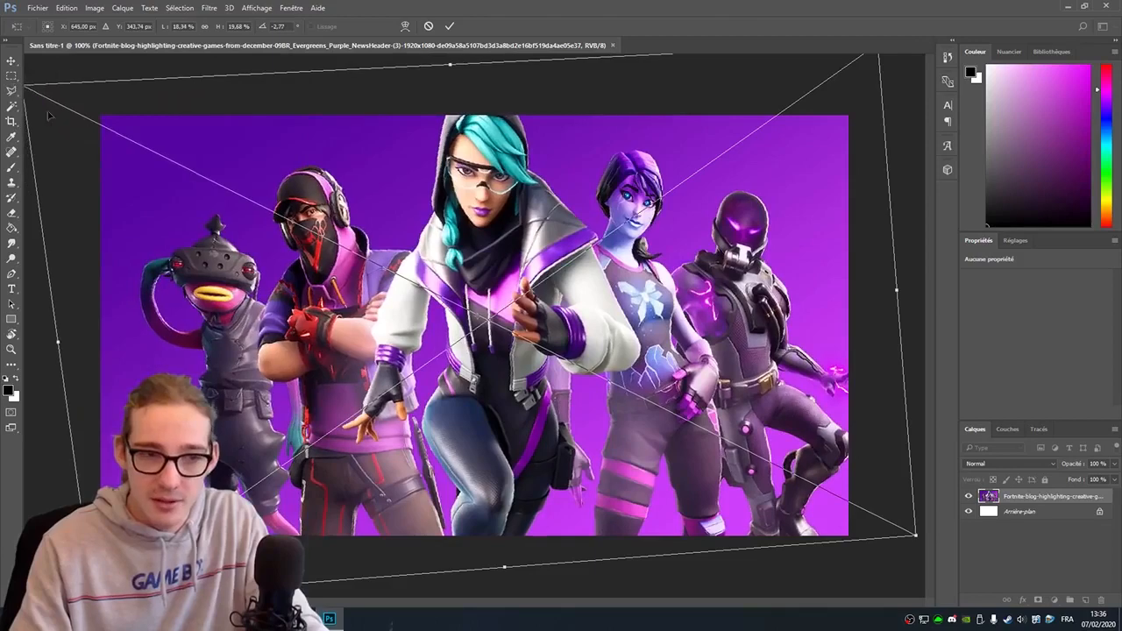
pyautogui.moveTo(81, 123); pyautogui.dragTo(91, 149)
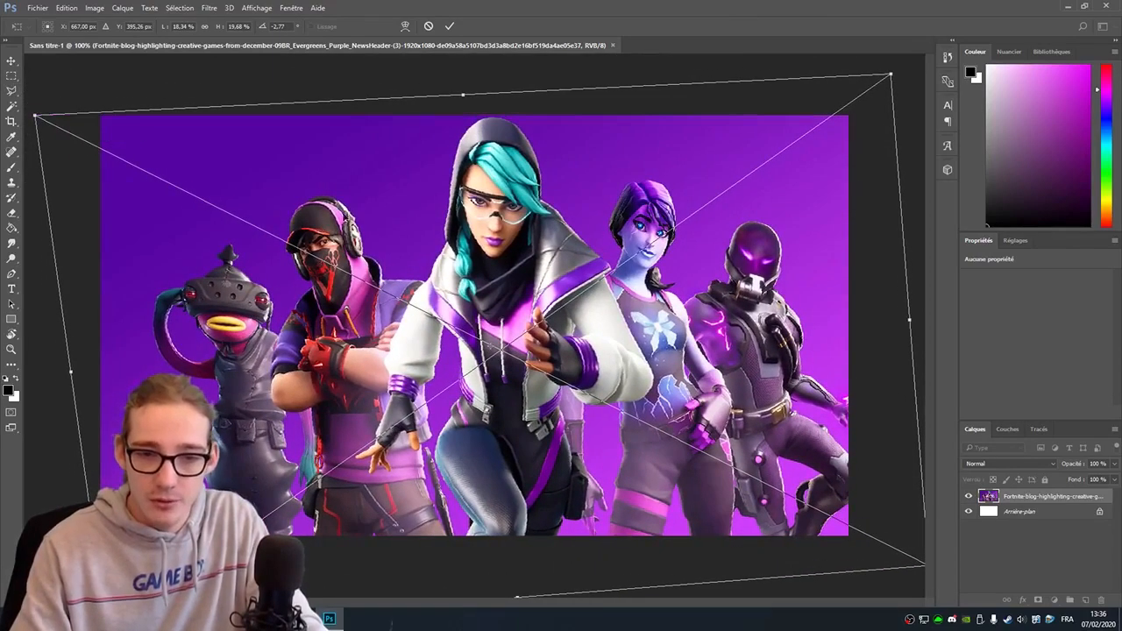
pyautogui.press('Return')
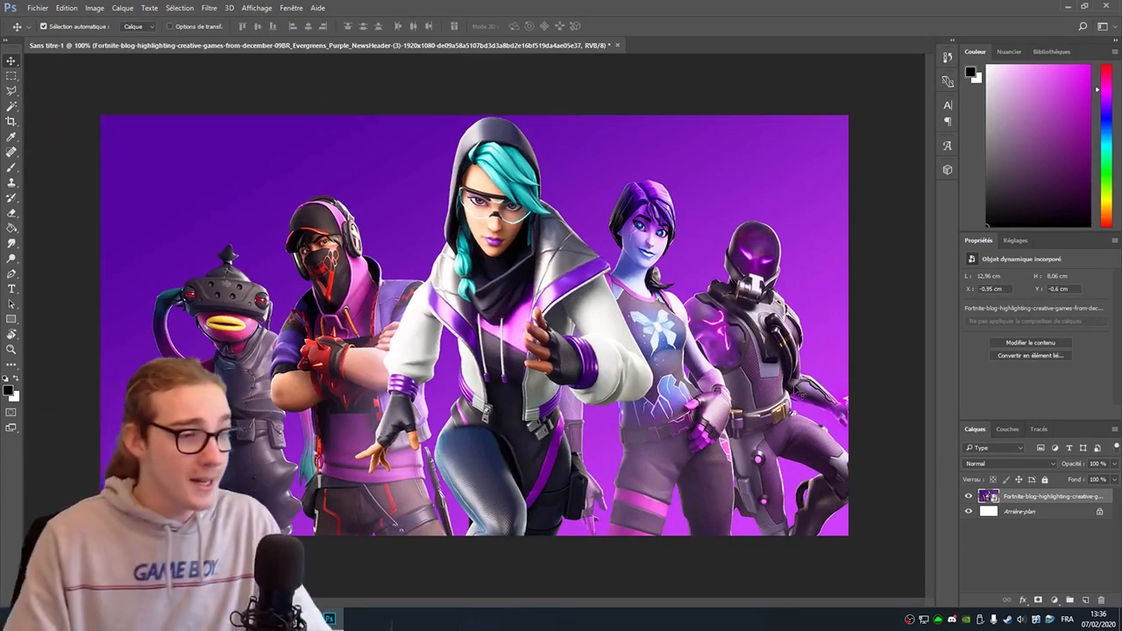
# - Outline the central hooded character with the Polygonal Lasso, copy it to a new layer, and check the cut-out without the original image
pyautogui.click(12, 90)
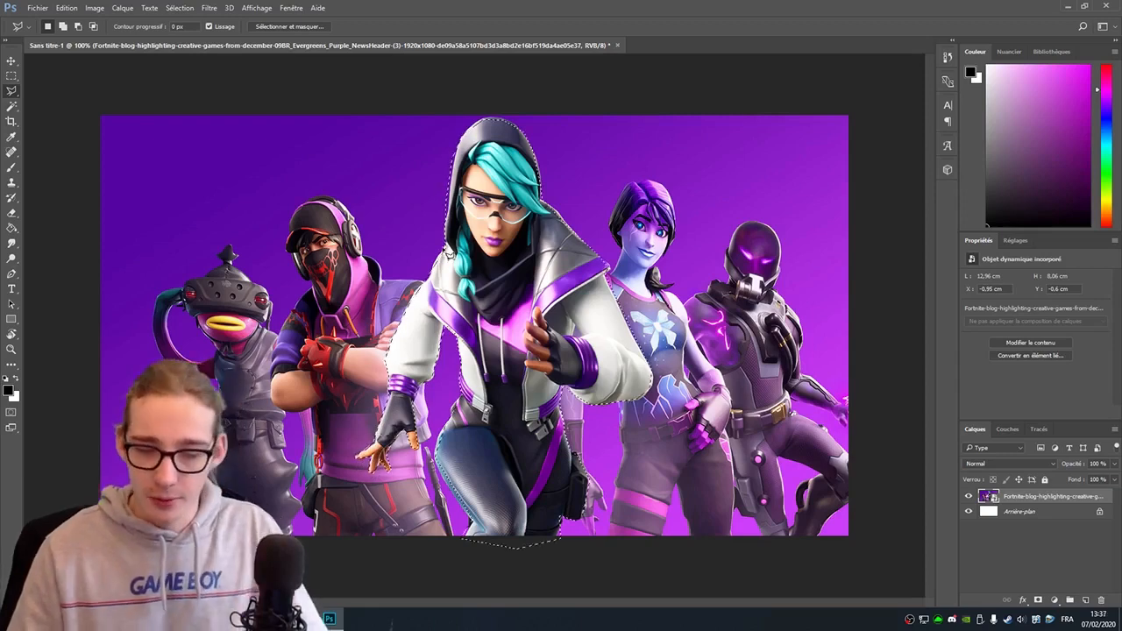
pyautogui.click(449, 251)
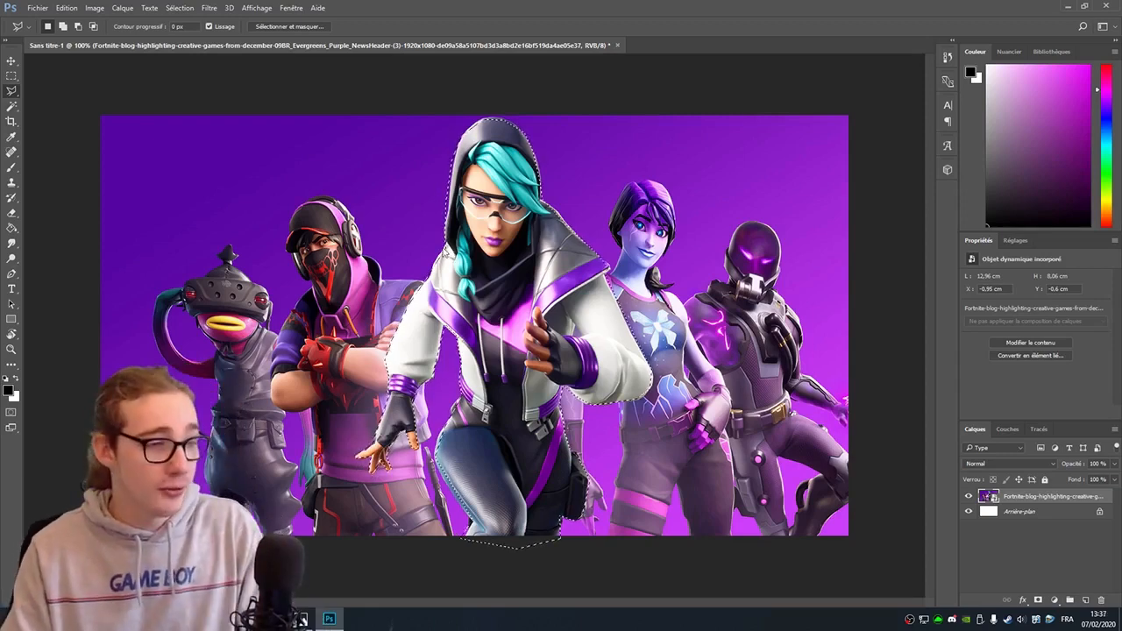
pyautogui.hotkey('ctrl', 'j')
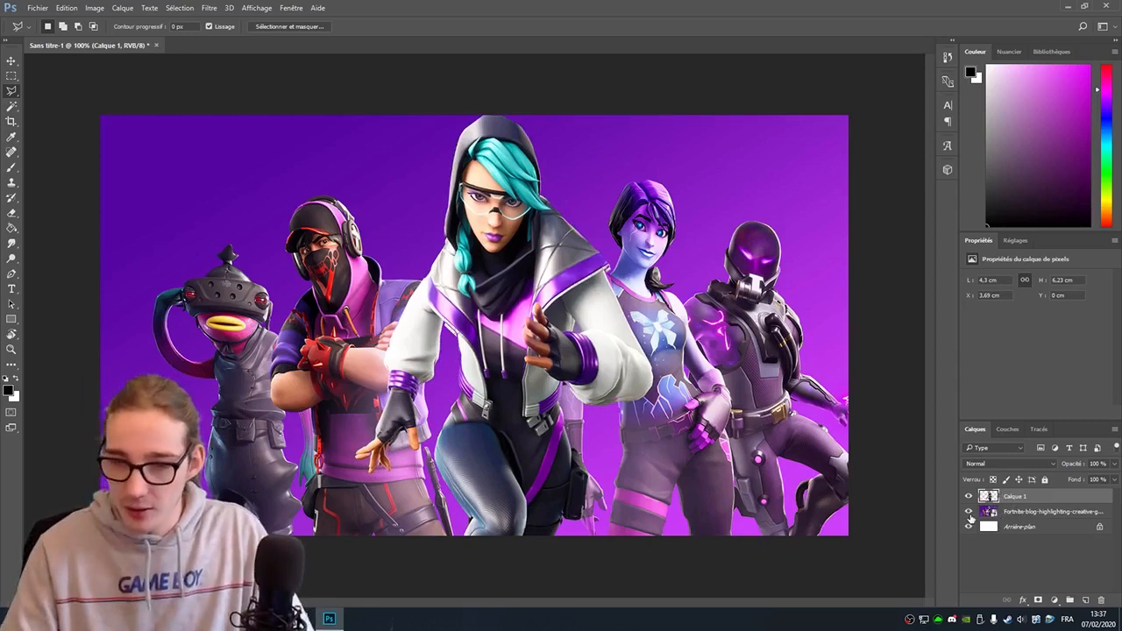
pyautogui.click(969, 512)
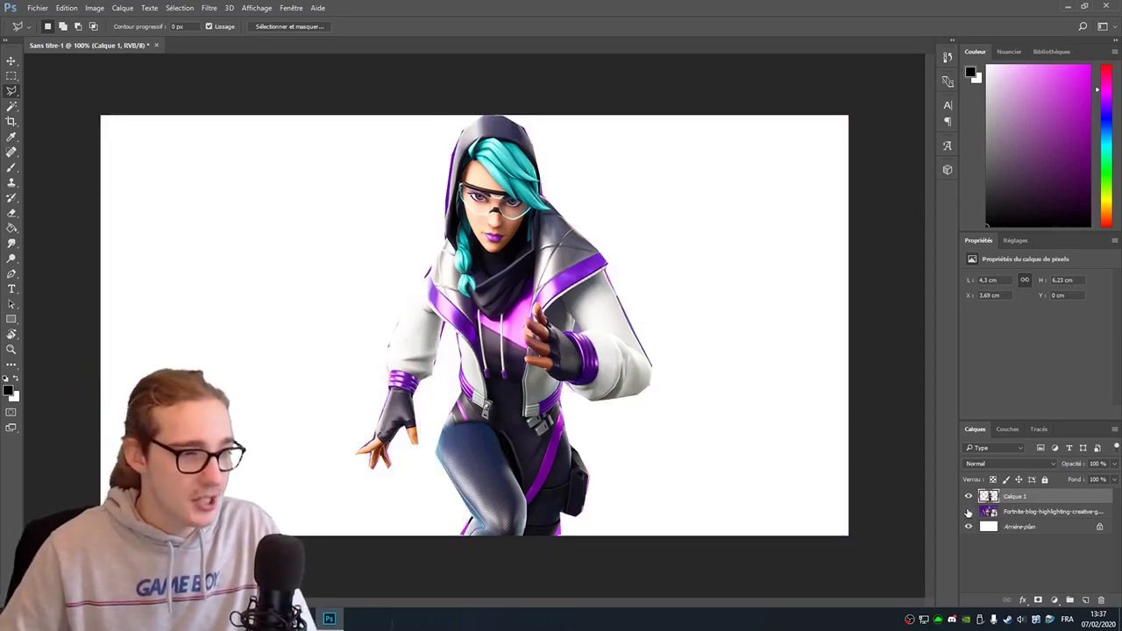
pyautogui.click(969, 512)
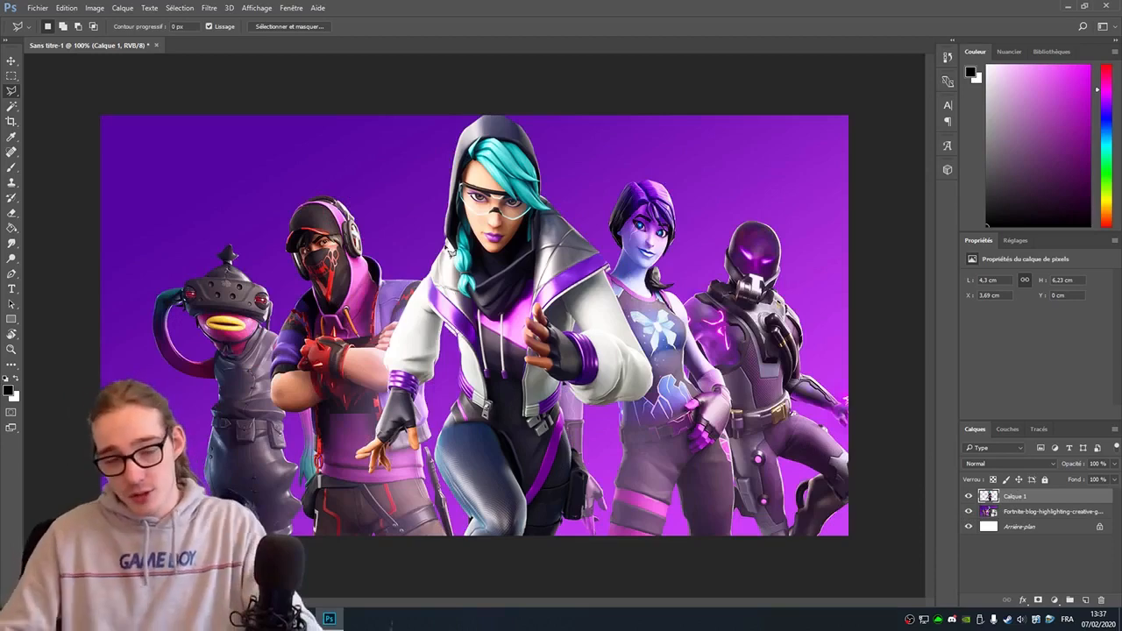
# - Enlarge the hooded character cut-out to about 137.87% wide by 121.62% high, stretching its upper corners
pyautogui.click(11, 61)
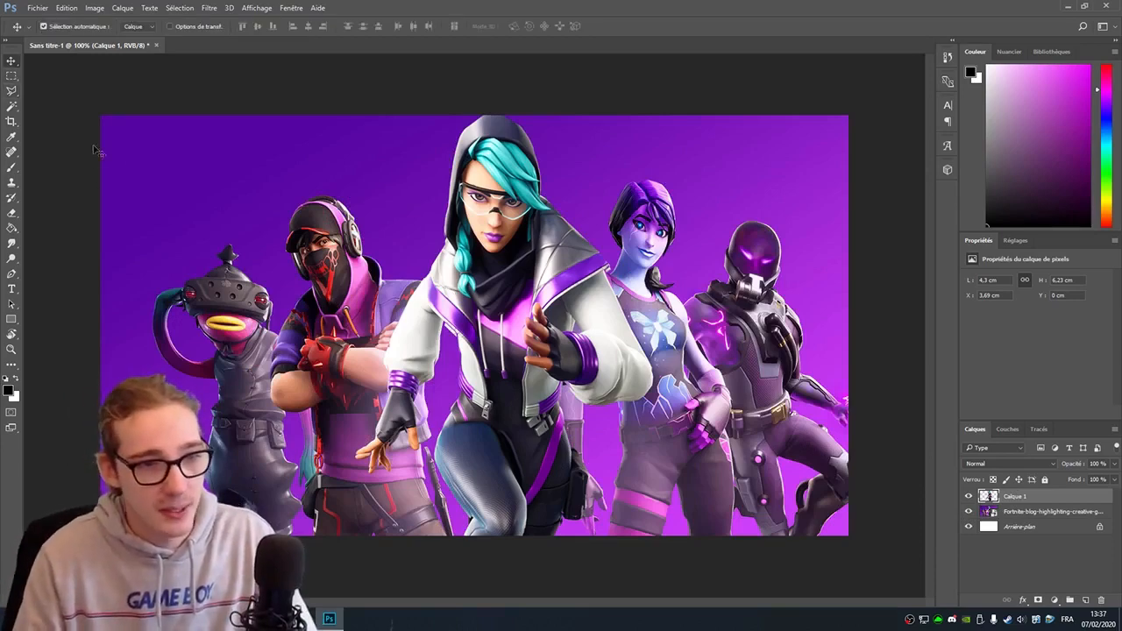
pyautogui.moveTo(551, 270); pyautogui.dragTo(529, 281)
pyautogui.hotkey('ctrl', 't')
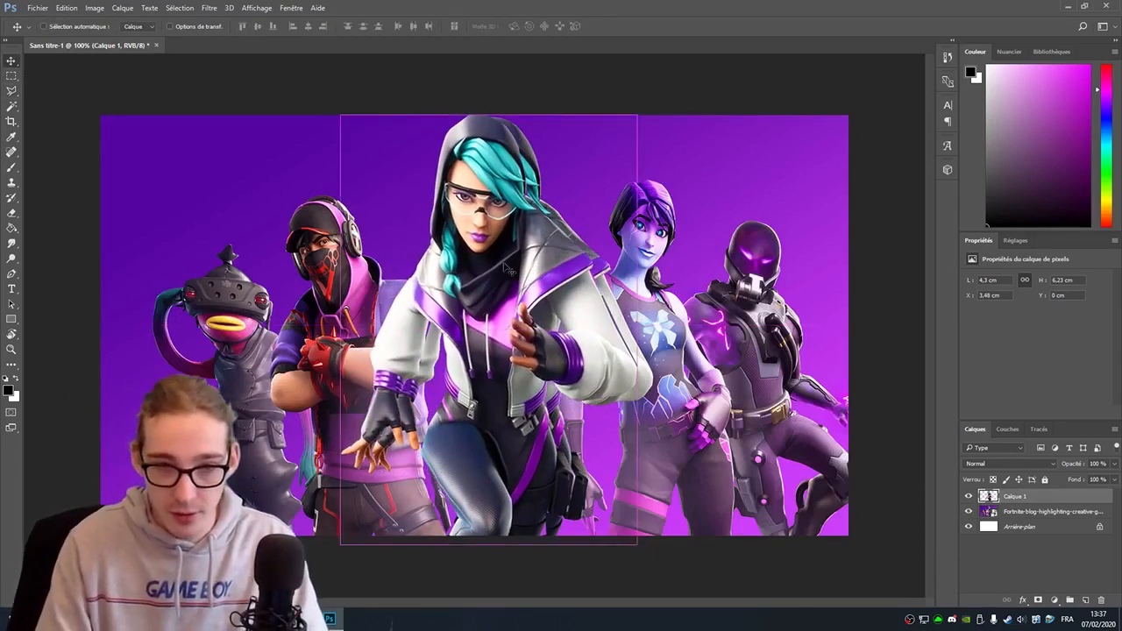
pyautogui.moveTo(641, 114); pyautogui.dragTo(704, 106)
pyautogui.moveTo(304, 106); pyautogui.dragTo(279, 101)
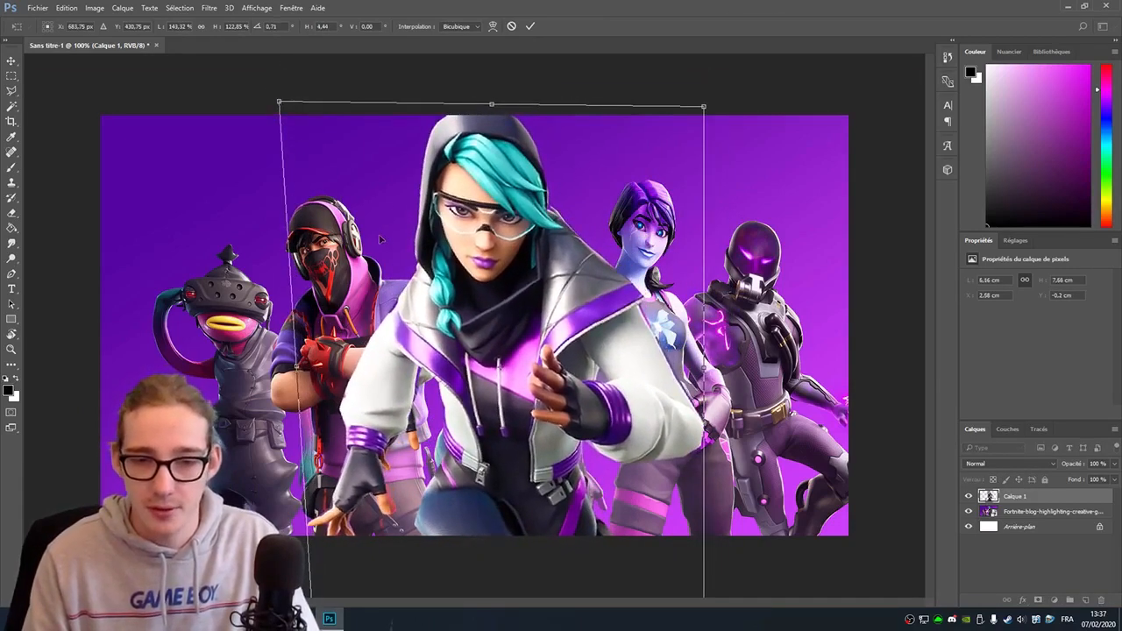
pyautogui.moveTo(378, 236)
pyautogui.mouseDown()
pyautogui.moveTo(393, 235)
pyautogui.moveTo(375, 228)
pyautogui.mouseUp()
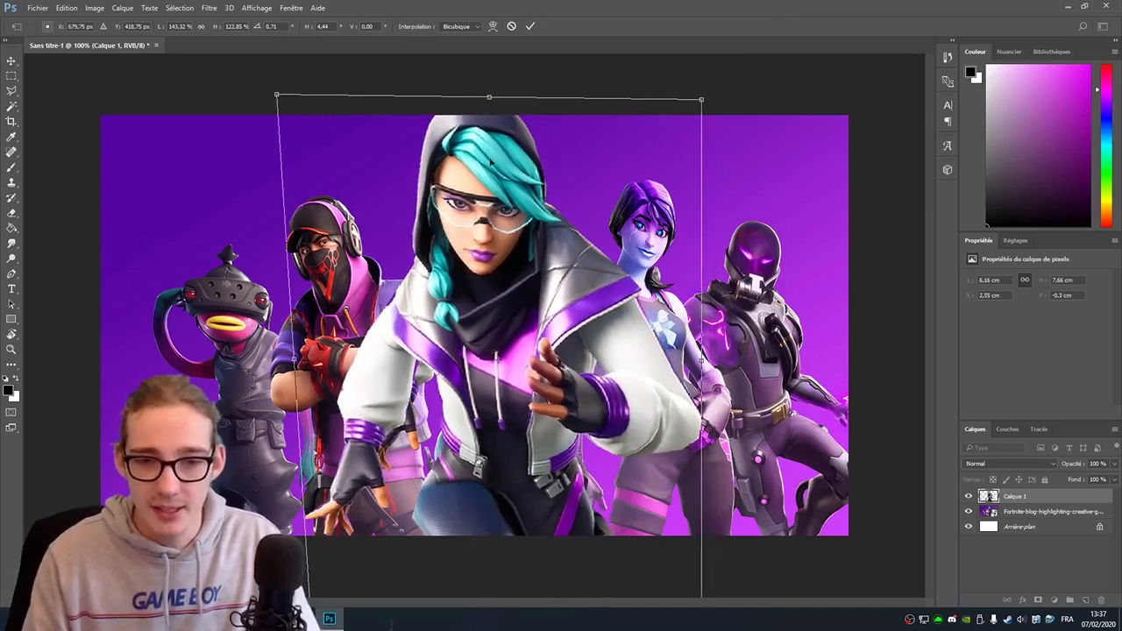
pyautogui.moveTo(277, 96); pyautogui.dragTo(280, 101)
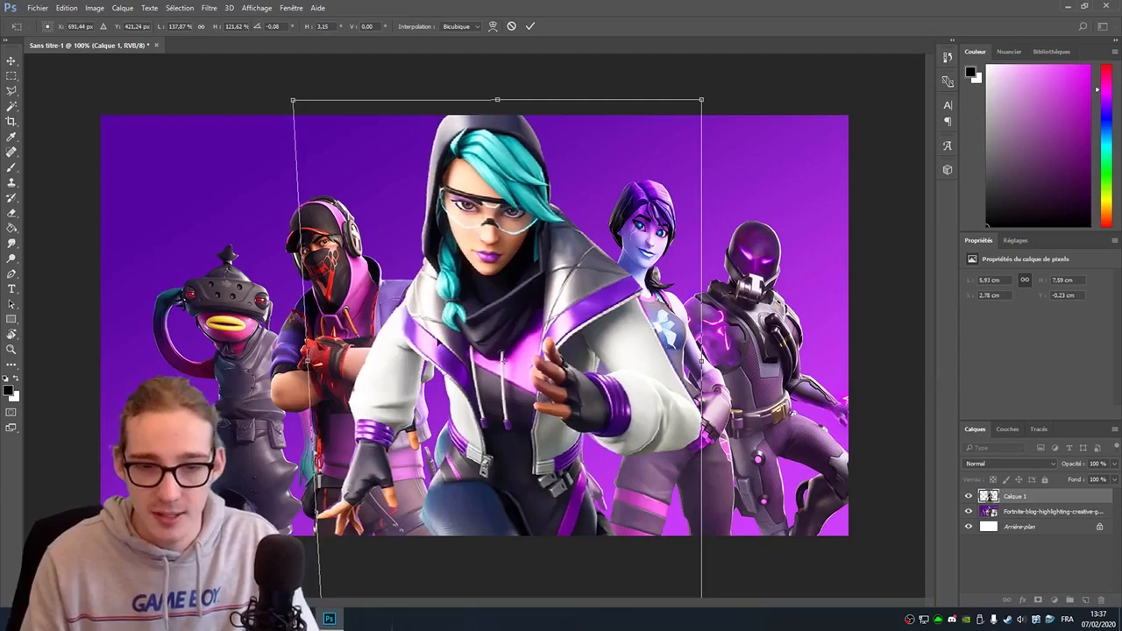
# - Move the enlarged hooded character toward the left of the canvas, rotate it to about -2.57°, and apply the transformation
pyautogui.moveTo(441, 342); pyautogui.dragTo(381, 341)
pyautogui.moveTo(646, 87); pyautogui.dragTo(635, 80)
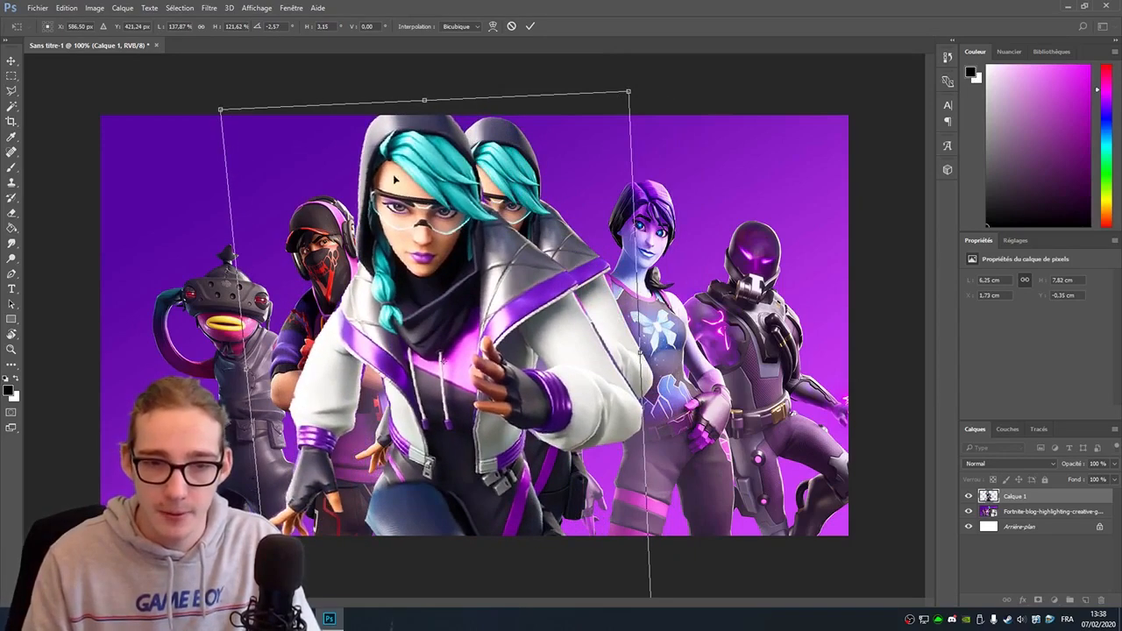
pyautogui.moveTo(393, 177); pyautogui.dragTo(401, 178)
pyautogui.press('Return')
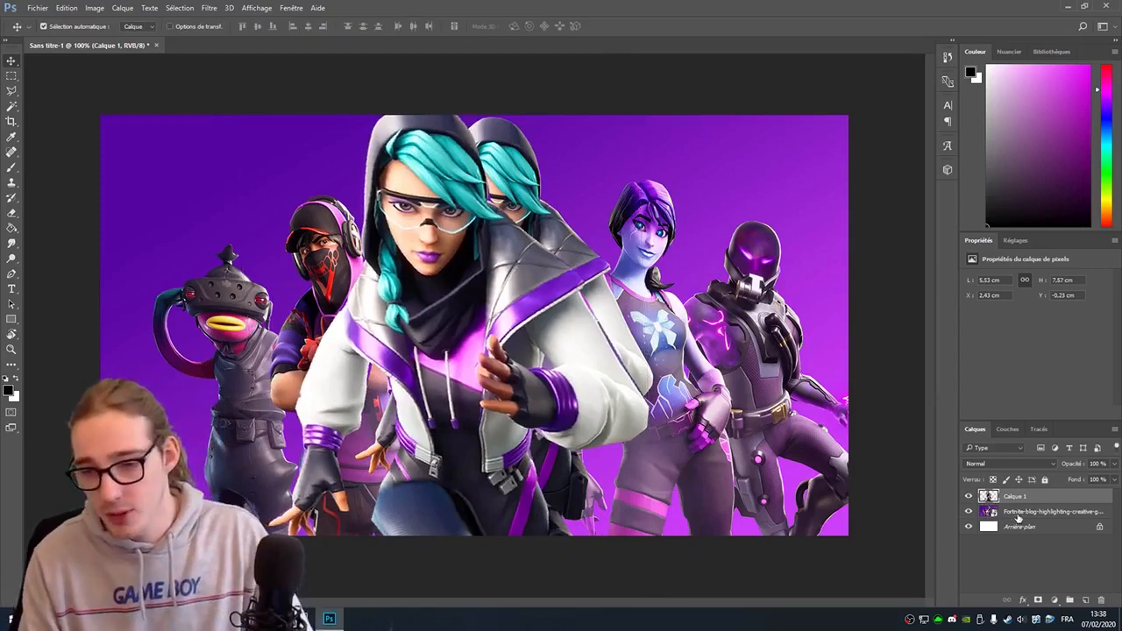
# - Shift the Fortnite characters image left so the enlarged cut-out covers the original hooded character
pyautogui.moveTo(723, 258); pyautogui.dragTo(666, 253)
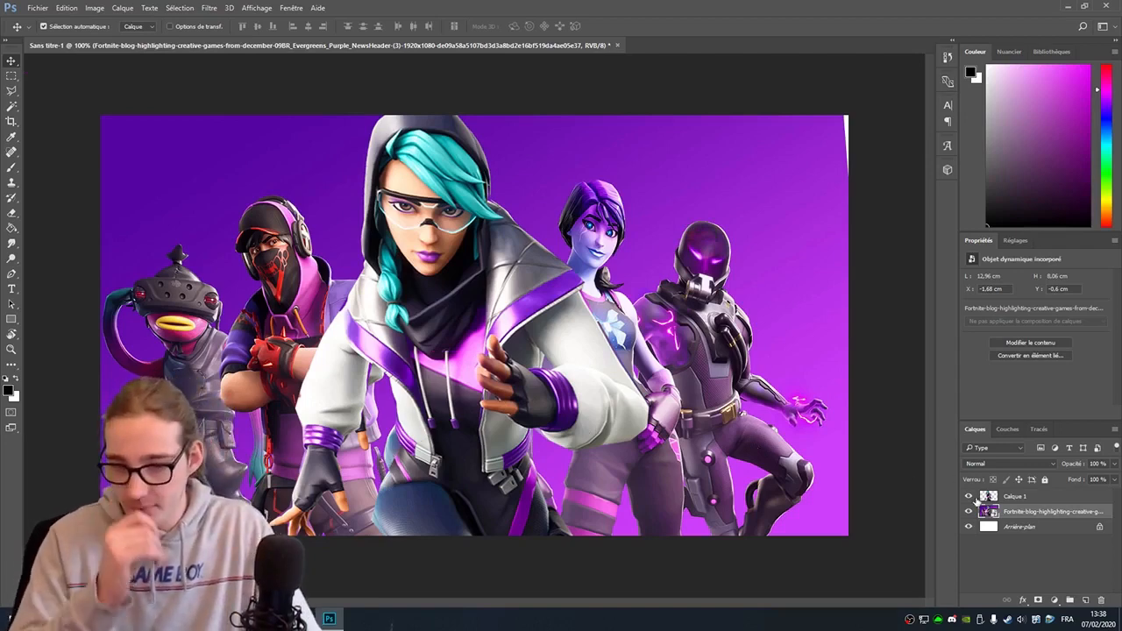
pyautogui.click(966, 499)
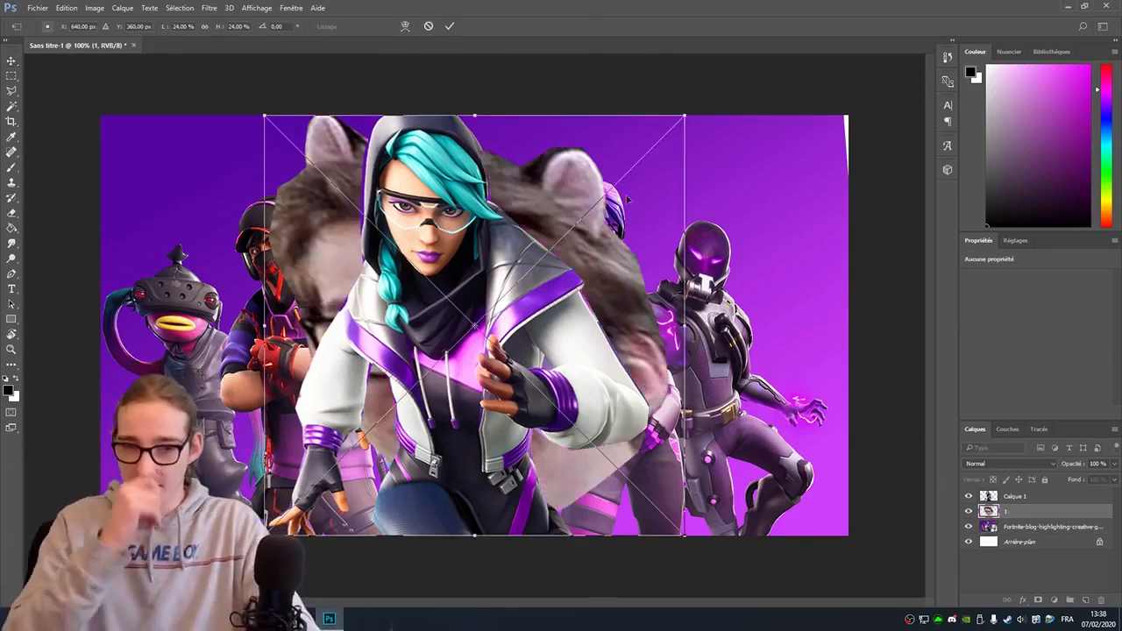
# - Flip the placed face image 1 horizontally, scale it to about 6.23% by 6.97%, and fit it over the rightmost character's head
pyautogui.moveTo(628, 200); pyautogui.dragTo(903, 184)
pyautogui.moveTo(541, 102); pyautogui.dragTo(806, 348)
pyautogui.moveTo(826, 392); pyautogui.dragTo(644, 208)
pyautogui.moveTo(620, 162); pyautogui.dragTo(668, 204)
pyautogui.moveTo(666, 267); pyautogui.dragTo(671, 255)
pyautogui.moveTo(640, 173); pyautogui.dragTo(847, 183)
pyautogui.moveTo(796, 253); pyautogui.dragTo(712, 241)
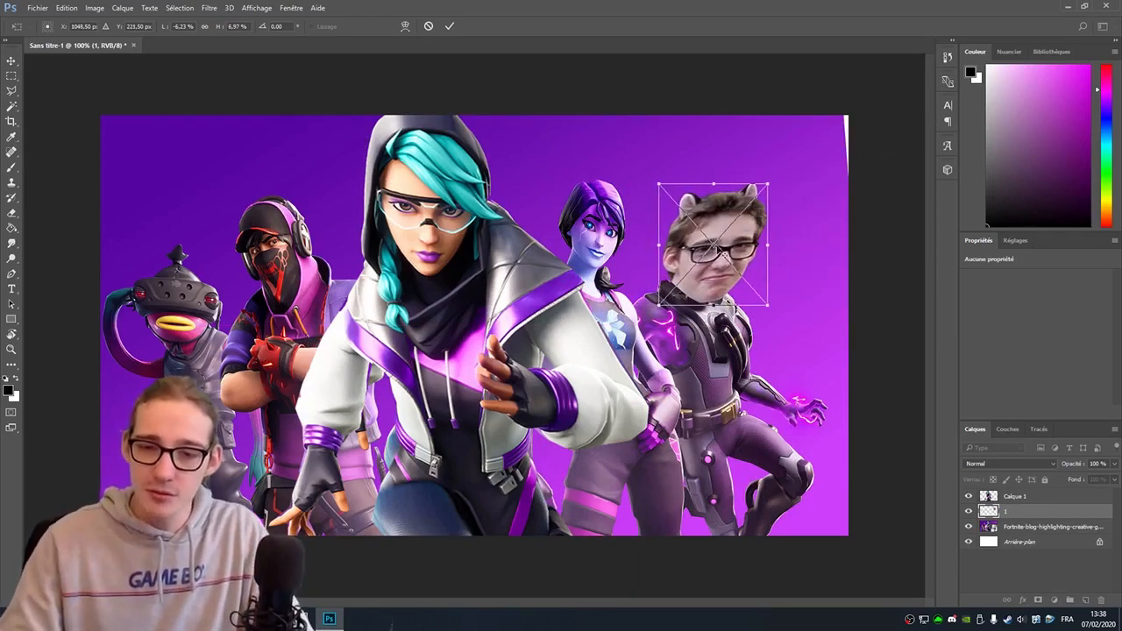
pyautogui.press('Return')
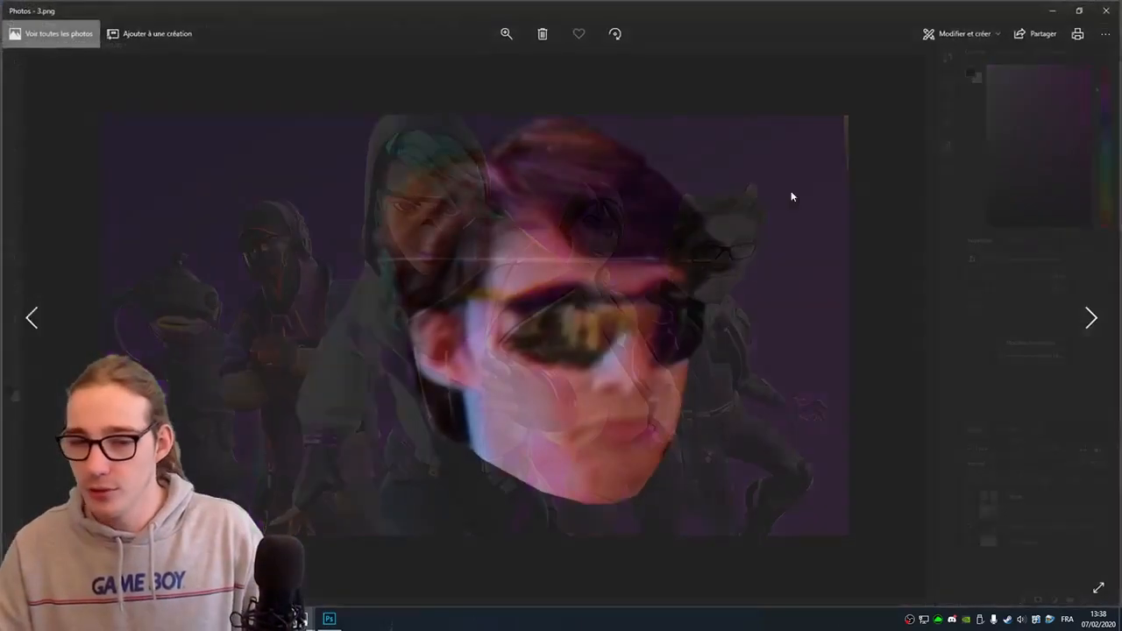
# - Place the sunglasses face 3.png, scale it to about 9.20% by 9.57%, and position it over the capped character's head
pyautogui.click(1106, 11)
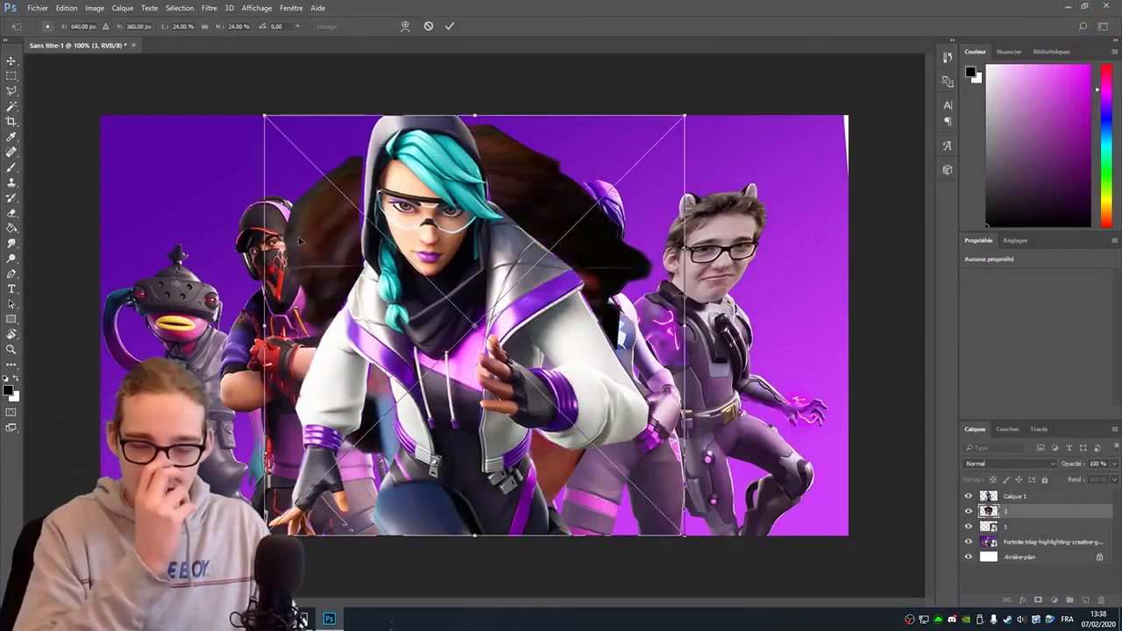
pyautogui.moveTo(300, 241); pyautogui.dragTo(200, 308)
pyautogui.moveTo(164, 183); pyautogui.dragTo(313, 353)
pyautogui.moveTo(358, 433); pyautogui.dragTo(135, 189)
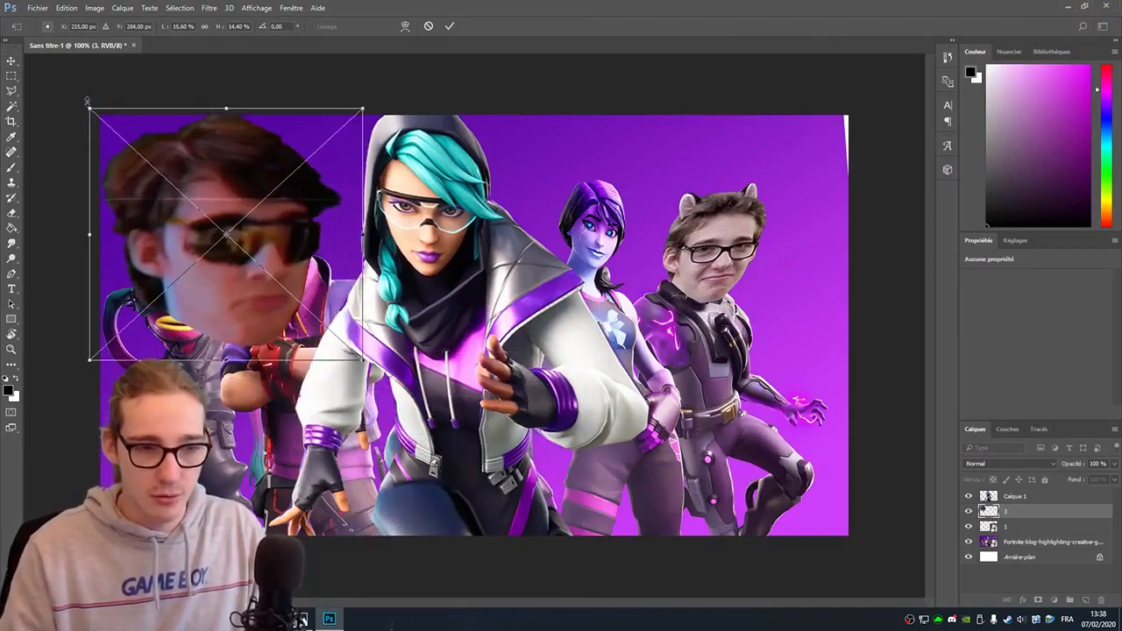
pyautogui.moveTo(90, 110); pyautogui.dragTo(211, 204)
pyautogui.moveTo(208, 241); pyautogui.dragTo(194, 154)
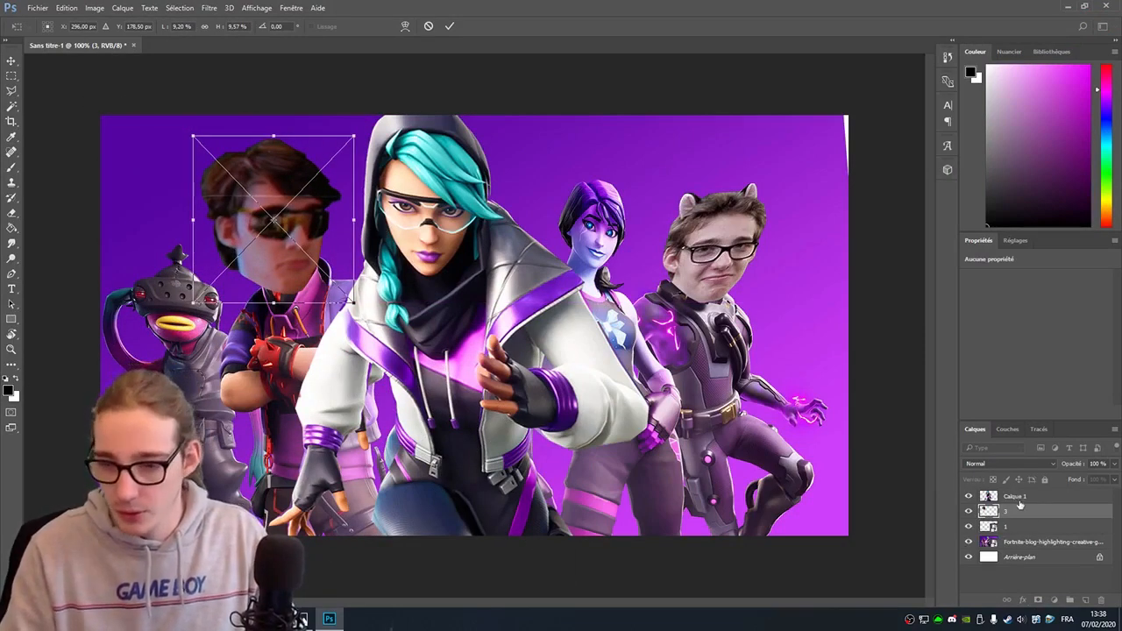
pyautogui.press('Return')
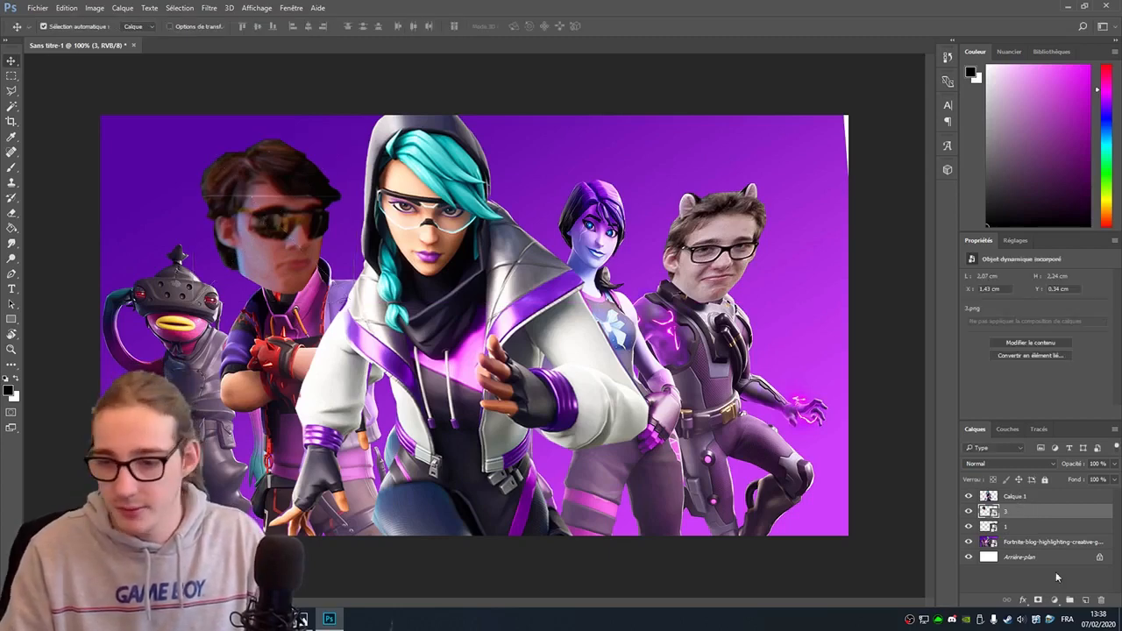
# - Move layer 3 above Calque 1 and position the sunglasses face over the hooded character's head
pyautogui.moveTo(1030, 518); pyautogui.dragTo(1030, 493)
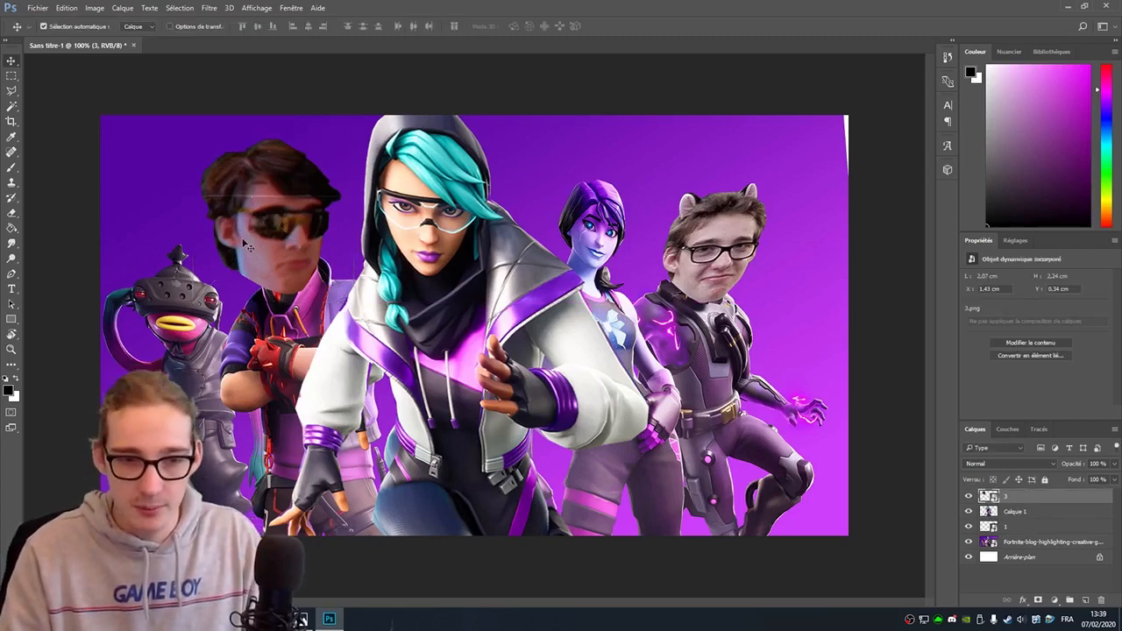
pyautogui.moveTo(279, 246); pyautogui.dragTo(439, 243)
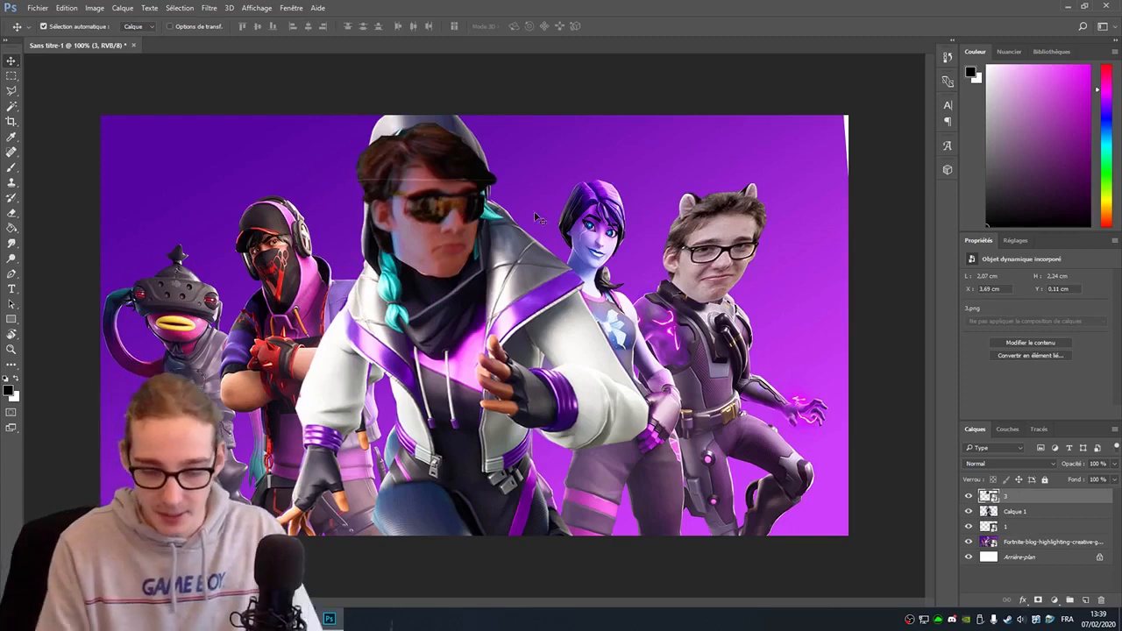
# - Flip the sunglasses face horizontally, resize it to about 9.70% by 10.00%, and align it with the hooded character's face
pyautogui.hotkey('ctrl', 't')
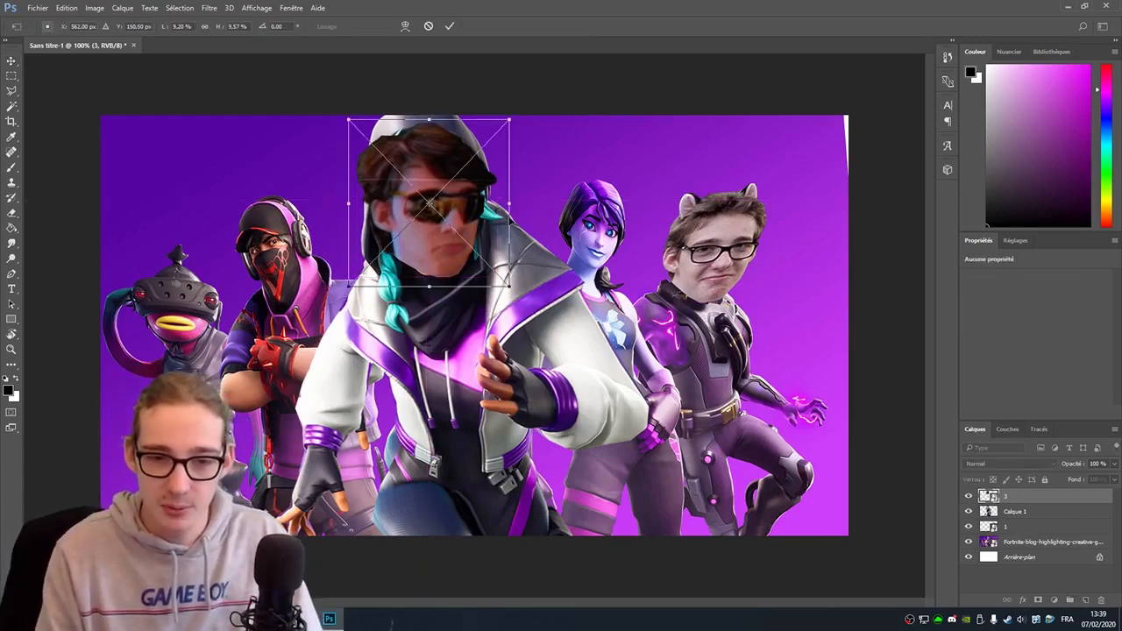
pyautogui.moveTo(511, 202); pyautogui.dragTo(153, 204)
pyautogui.moveTo(282, 223); pyautogui.dragTo(450, 230)
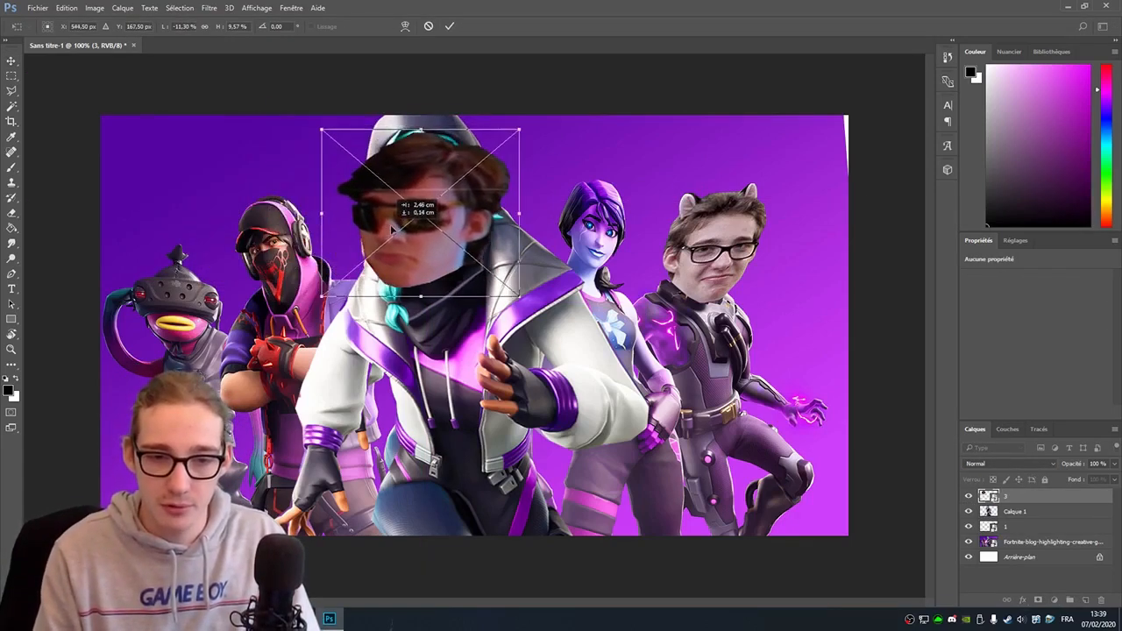
pyautogui.moveTo(325, 210); pyautogui.dragTo(355, 212)
pyautogui.moveTo(439, 129); pyautogui.dragTo(439, 121)
pyautogui.moveTo(408, 174); pyautogui.dragTo(392, 174)
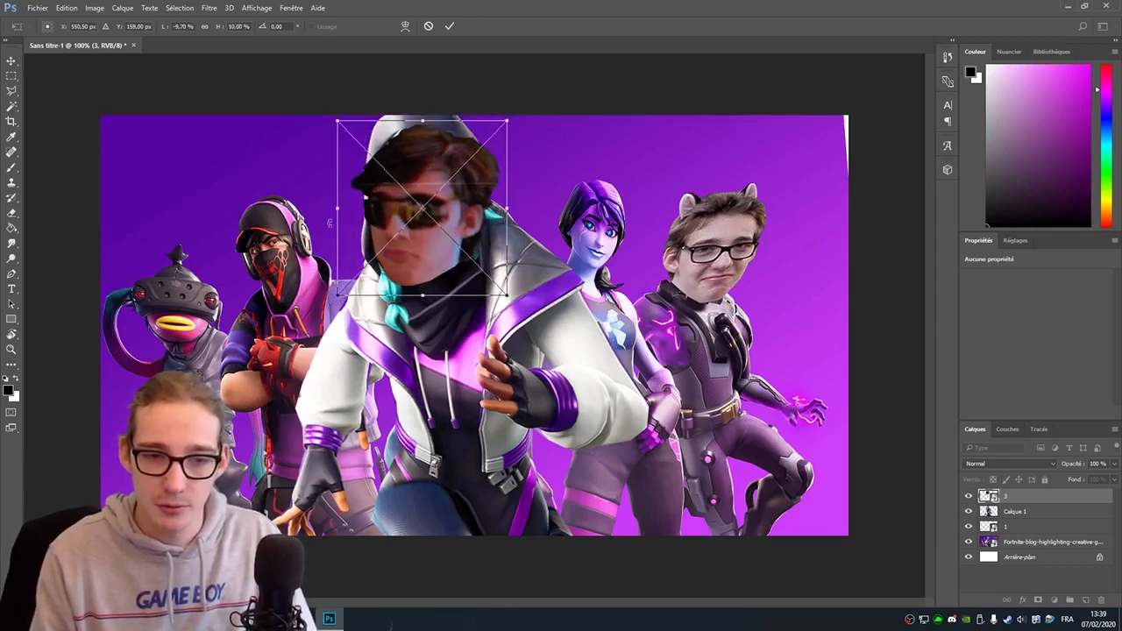
# - Refine the sunglasses face to about 9.83% by 10.30%, rotate it about -6.44°, and fit it inside the hood
pyautogui.moveTo(336, 209); pyautogui.dragTo(334, 209)
pyautogui.moveTo(415, 122); pyautogui.dragTo(416, 117)
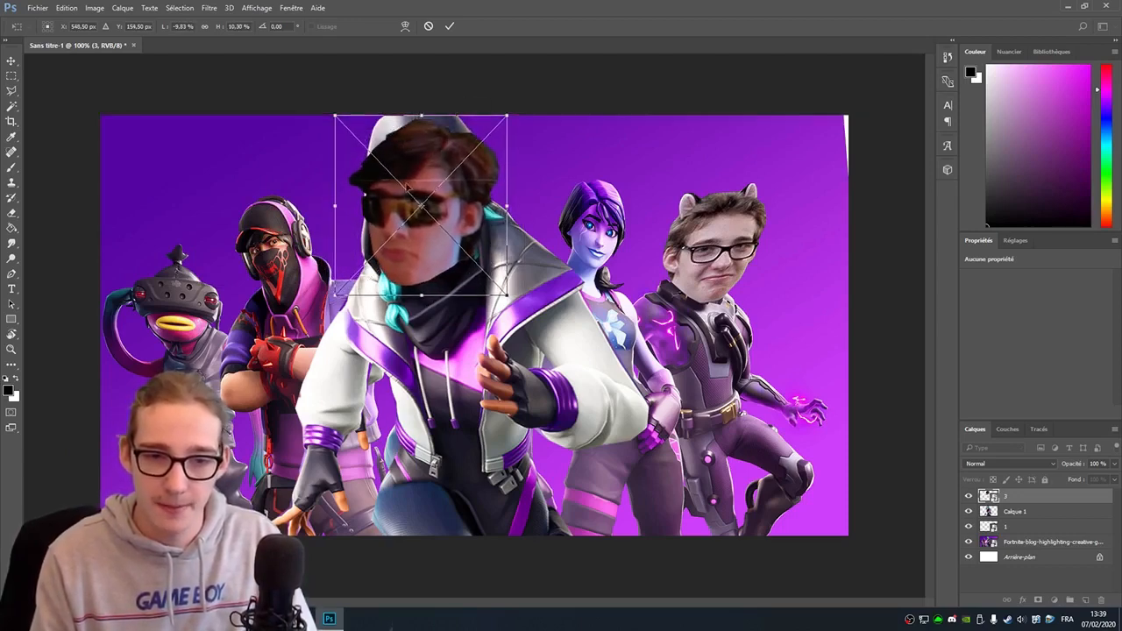
pyautogui.moveTo(422, 178); pyautogui.dragTo(419, 178)
pyautogui.moveTo(325, 107); pyautogui.dragTo(315, 119)
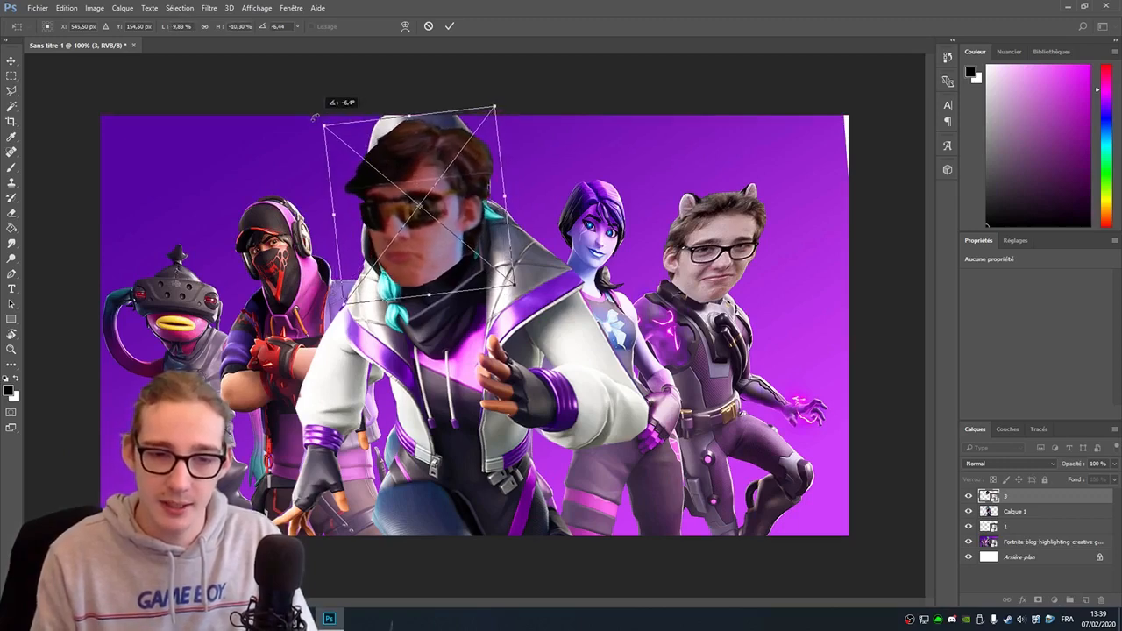
pyautogui.moveTo(374, 181); pyautogui.dragTo(378, 178)
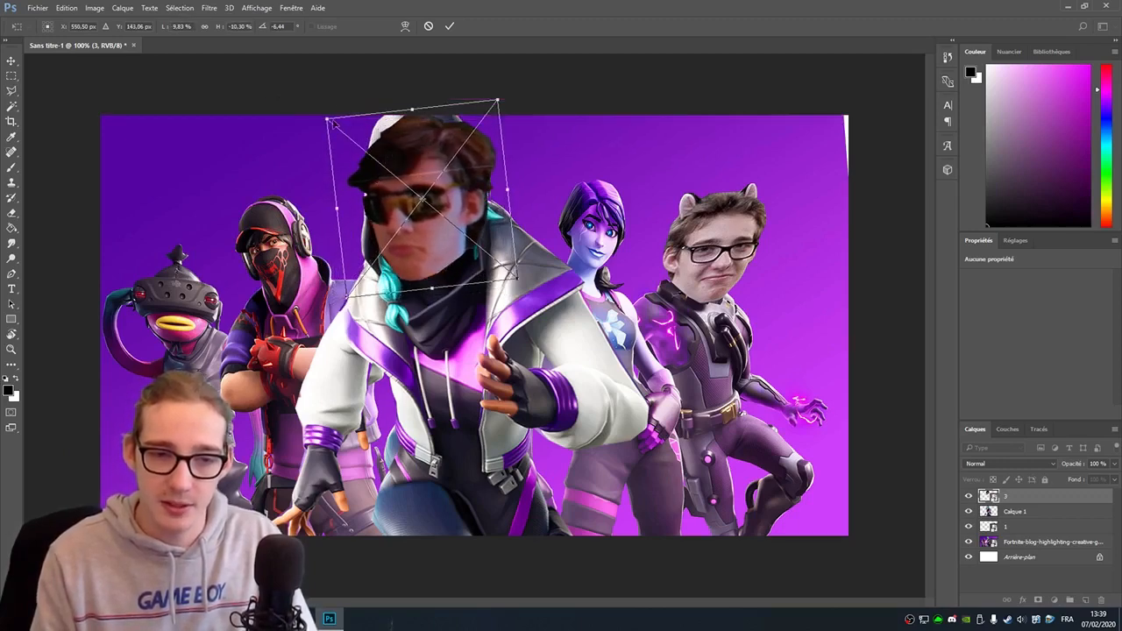
pyautogui.moveTo(325, 119); pyautogui.dragTo(326, 120)
pyautogui.press('Return')
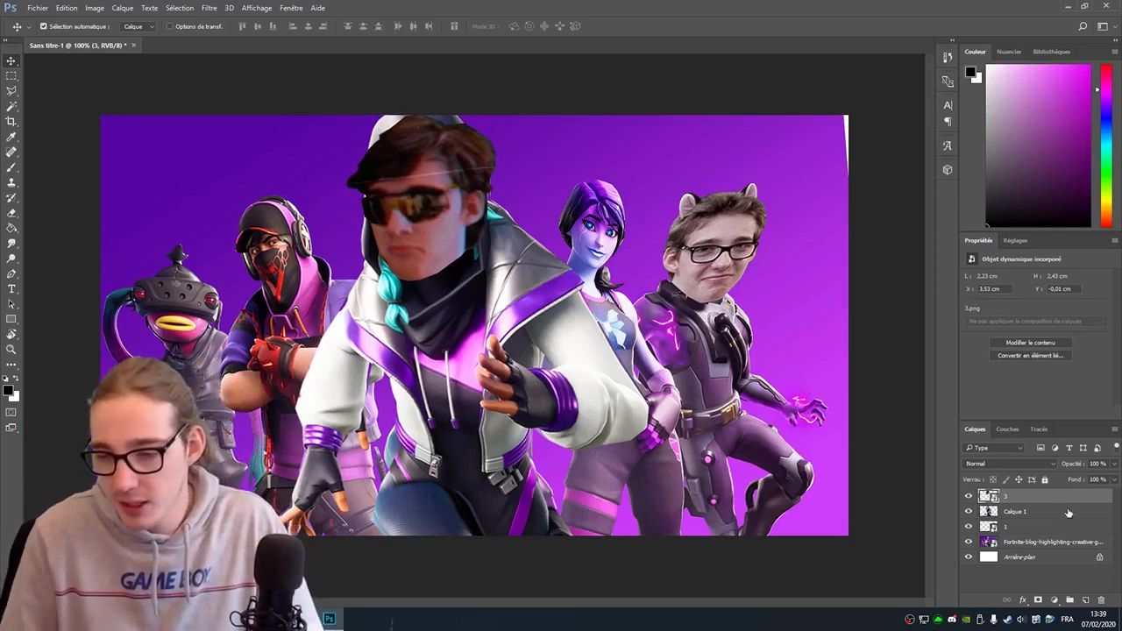
# - Lower the opacity of layer 3 to 73%
pyautogui.click(1114, 464)
pyautogui.moveTo(1093, 483)
pyautogui.mouseDown()
pyautogui.moveTo(1077, 481)
pyautogui.moveTo(1100, 480)
pyautogui.mouseUp()
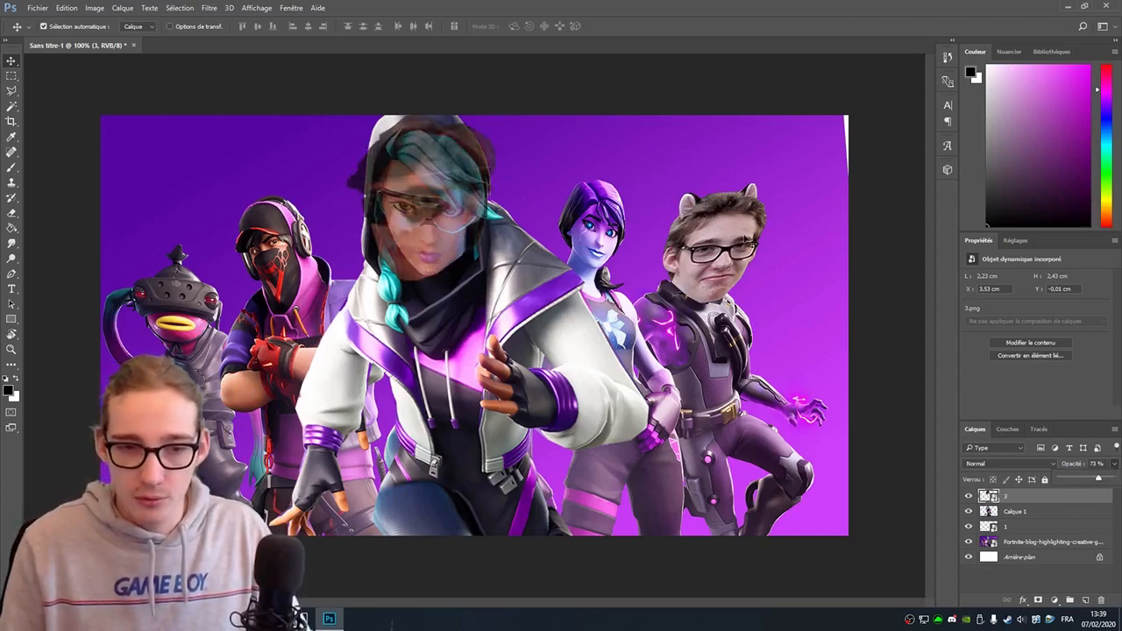
pyautogui.click(1056, 505)
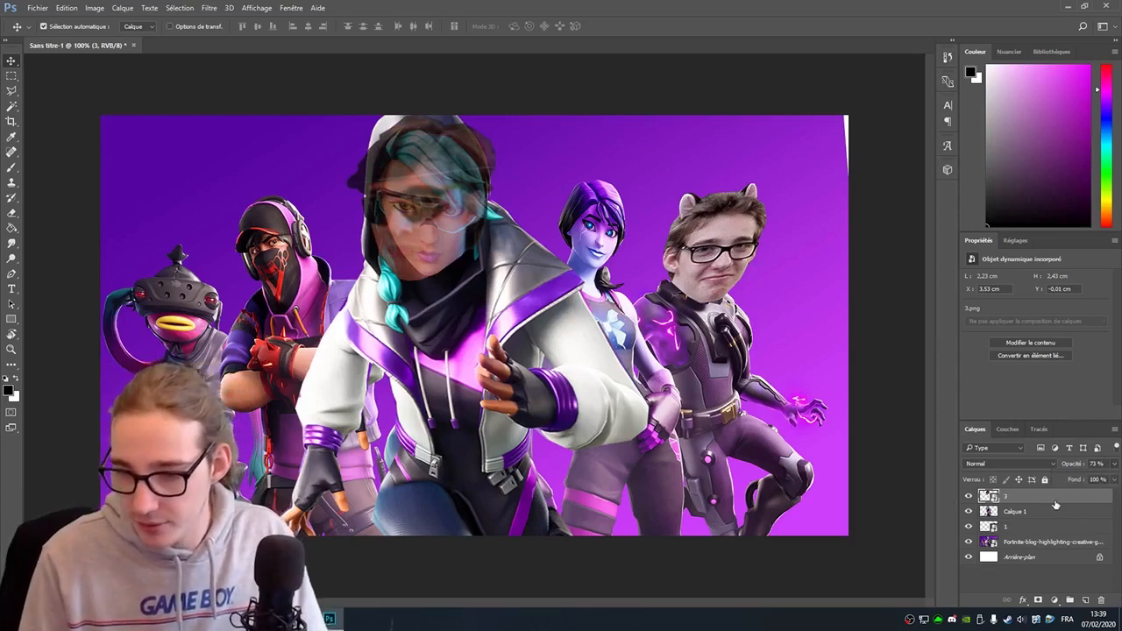
# - Outline the parts of the sunglasses face outside the hood opening with the Polygonal Lasso and try to delete them
pyautogui.click(12, 91)
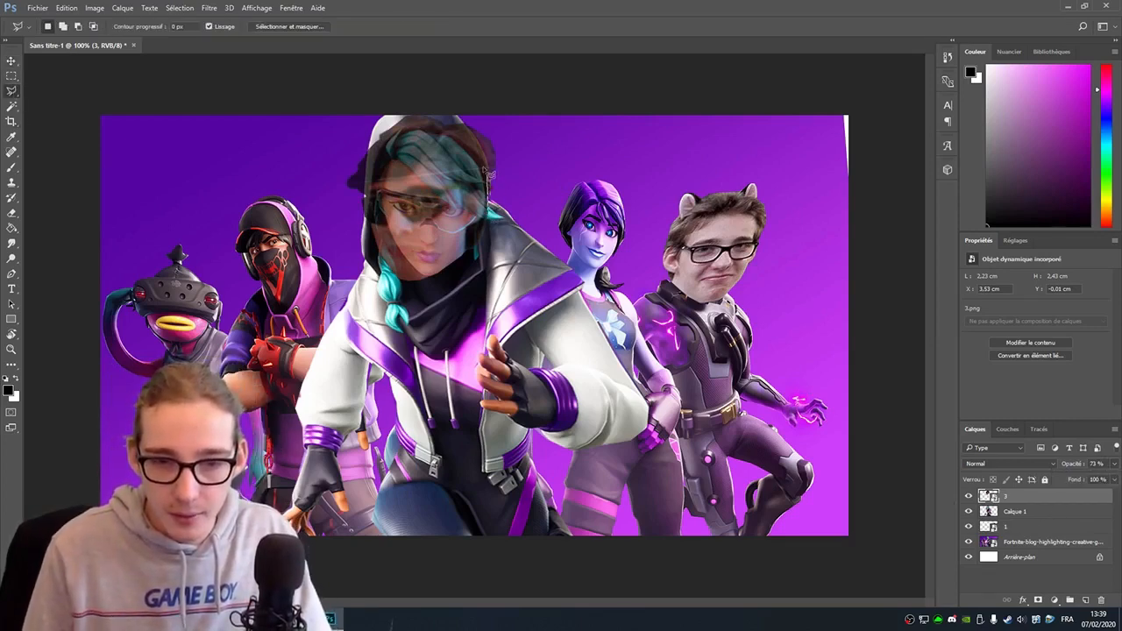
pyautogui.moveTo(424, 136)
pyautogui.mouseDown()
pyautogui.moveTo(369, 190)
pyautogui.moveTo(367, 278)
pyautogui.moveTo(303, 209)
pyautogui.moveTo(324, 141)
pyautogui.moveTo(371, 76)
pyautogui.moveTo(443, 70)
pyautogui.moveTo(513, 116)
pyautogui.moveTo(545, 200)
pyautogui.moveTo(496, 226)
pyautogui.mouseUp()
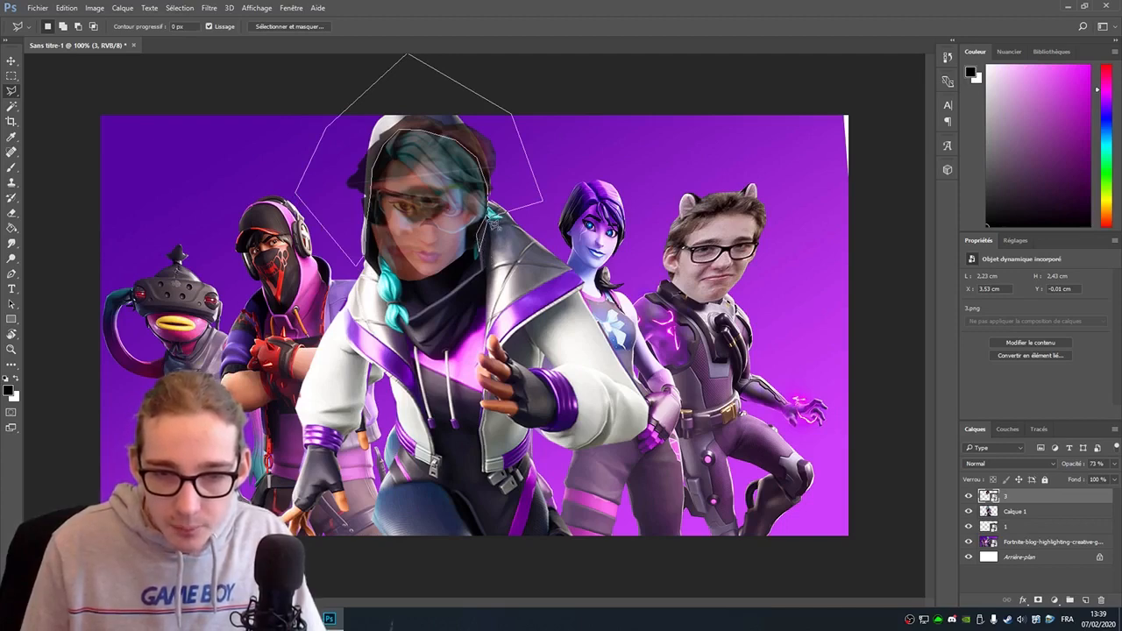
pyautogui.moveTo(493, 224); pyautogui.dragTo(494, 223)
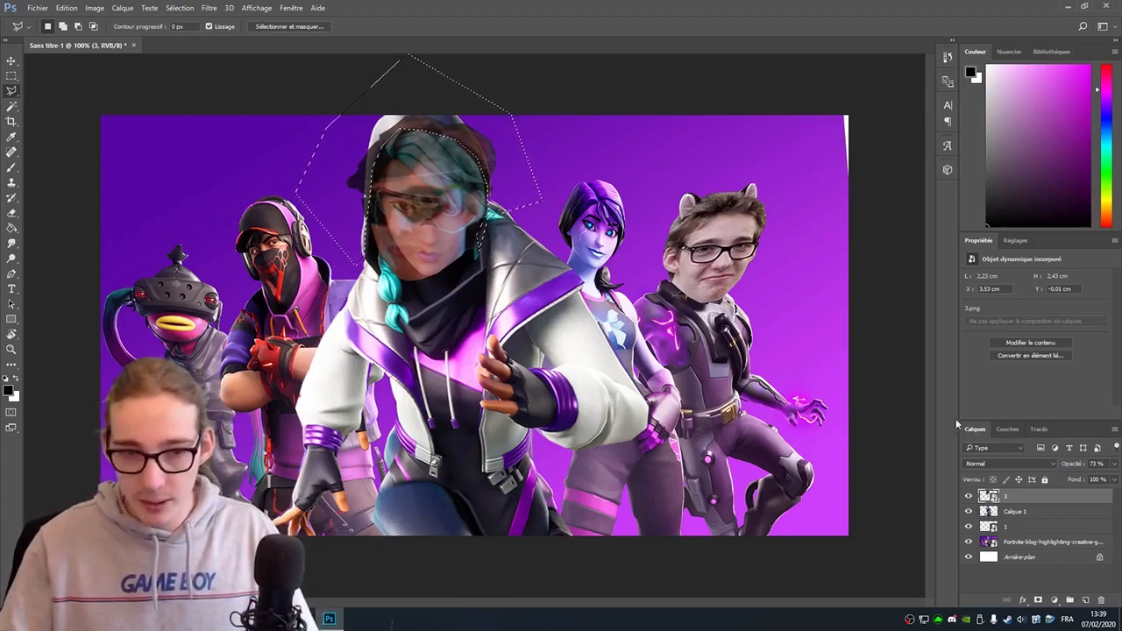
pyautogui.press('Delete')
pyautogui.click(542, 235)
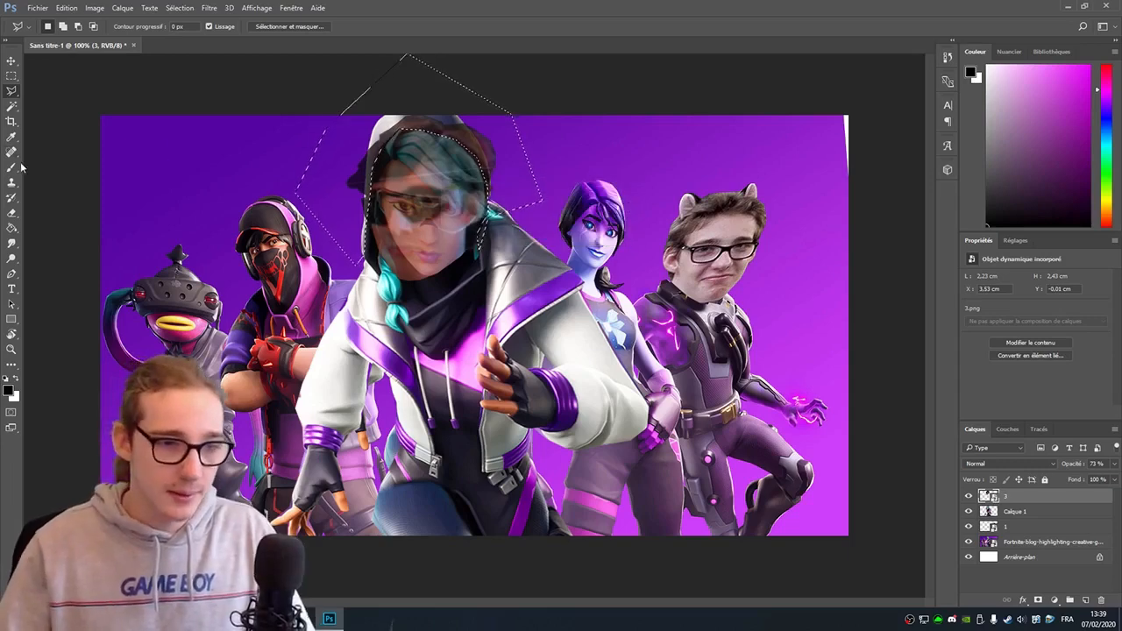
# - Rasterize layer 3 and delete the selected parts of the sunglasses face outside the hood opening
pyautogui.click(11, 213)
pyautogui.click(455, 217)
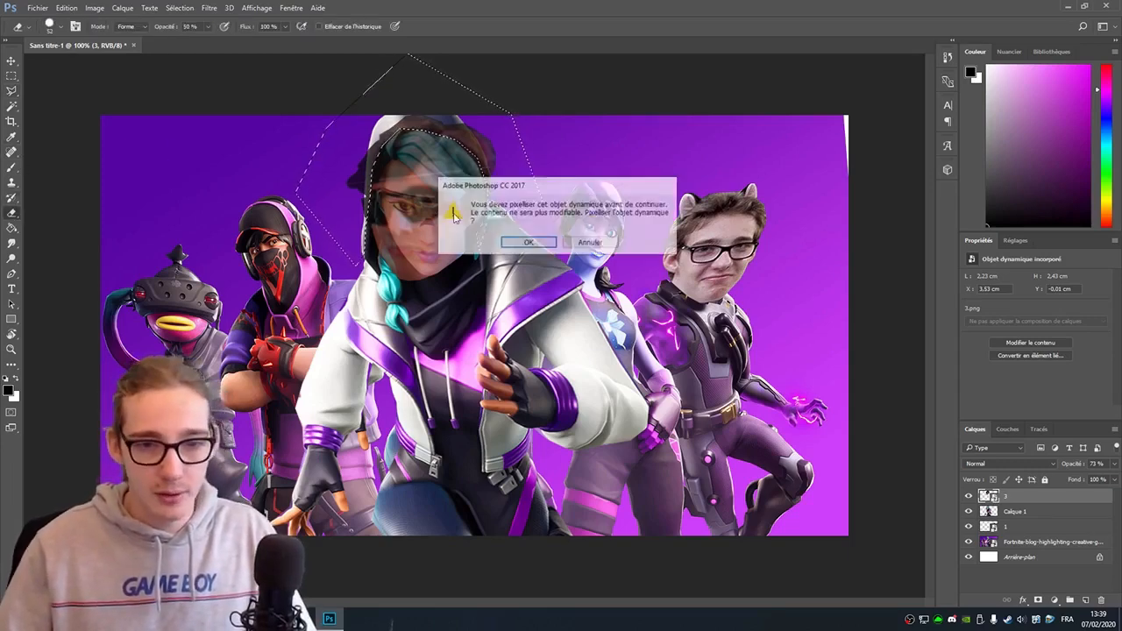
pyautogui.click(528, 243)
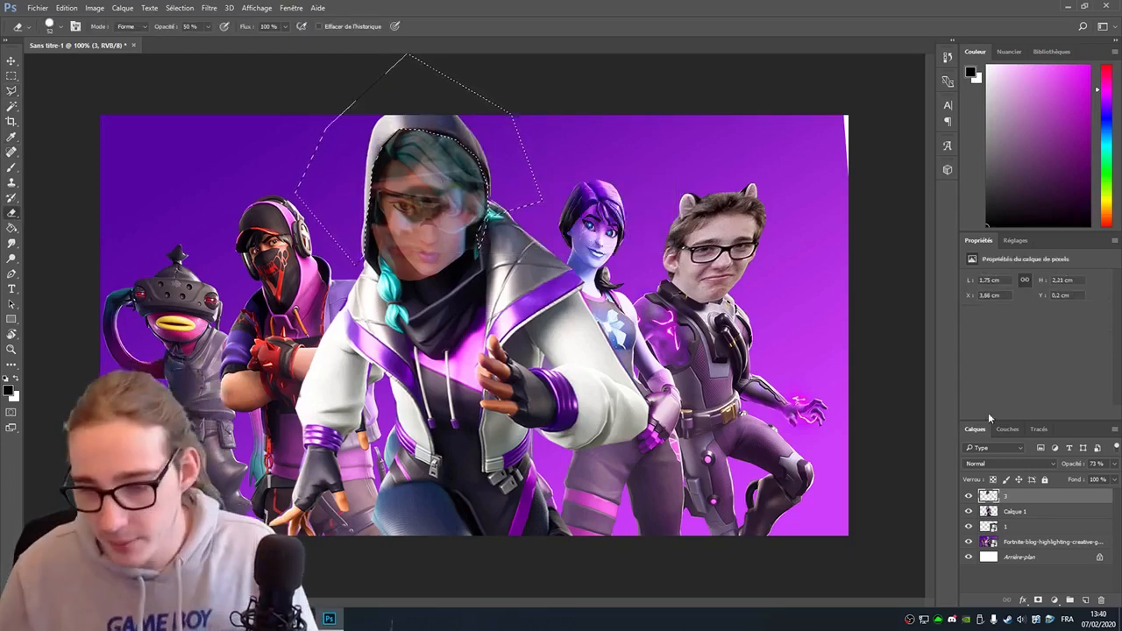
# - Restore layer 3 to 100% opacity and clear the selection around the hood
pyautogui.click(1115, 463)
pyautogui.moveTo(1098, 479); pyautogui.dragTo(1113, 478)
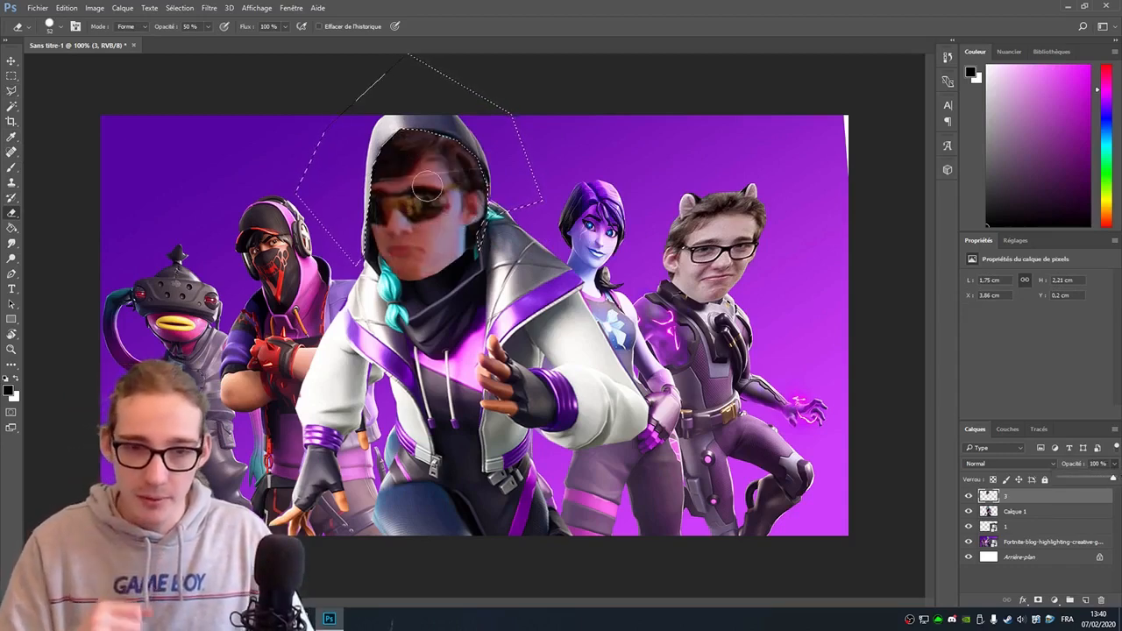
pyautogui.click(12, 60)
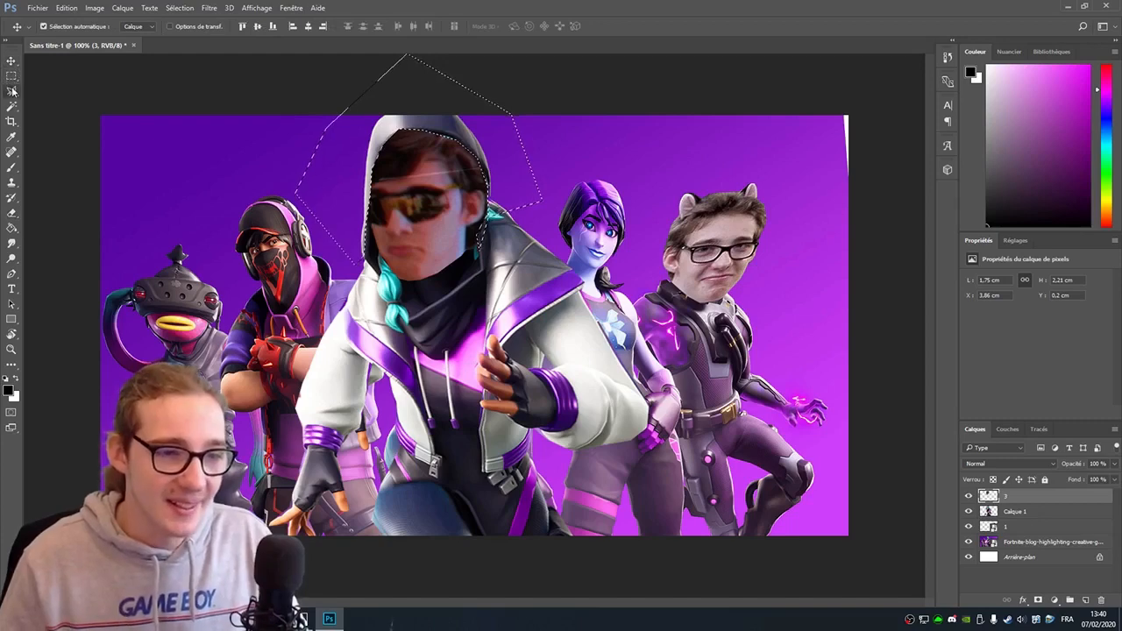
pyautogui.click(11, 91)
pyautogui.click(333, 143)
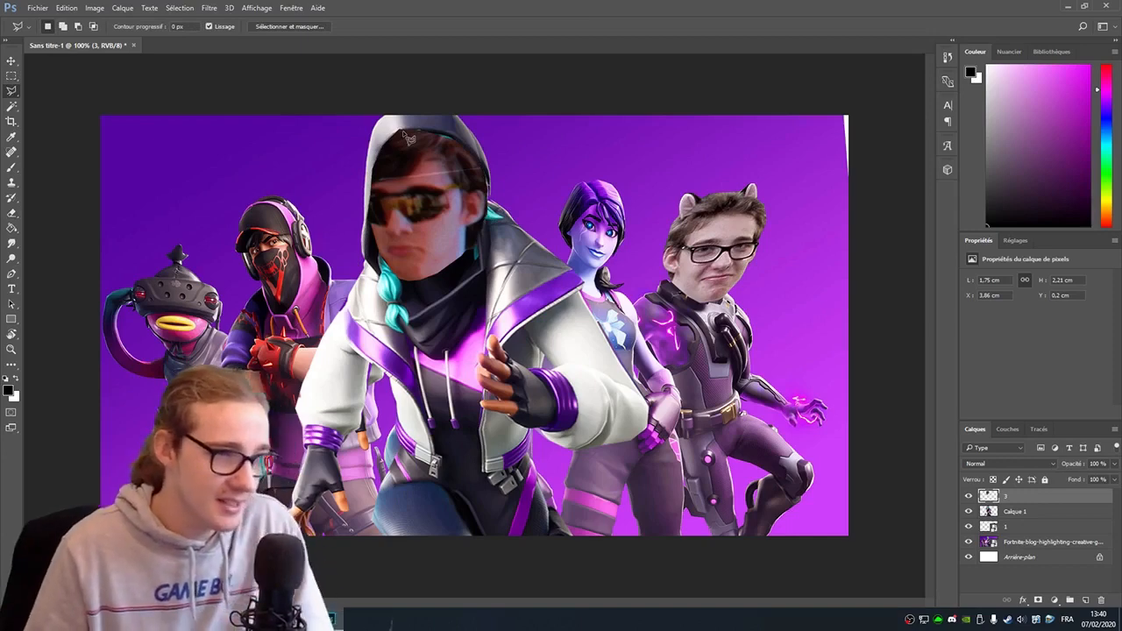
pyautogui.press('r')
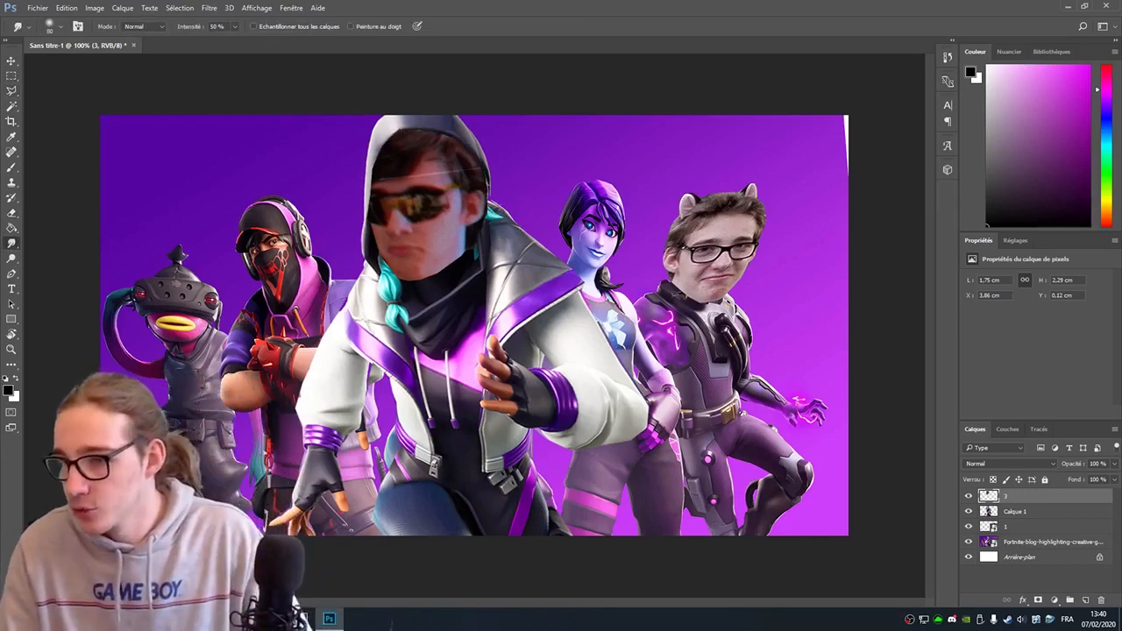
# - Place the cut-out hooded face 10, shrink it to about 6.83% by 8.00%, and move it onto the leftmost character's head
pyautogui.moveTo(1121, 215); pyautogui.dragTo(637, 264)
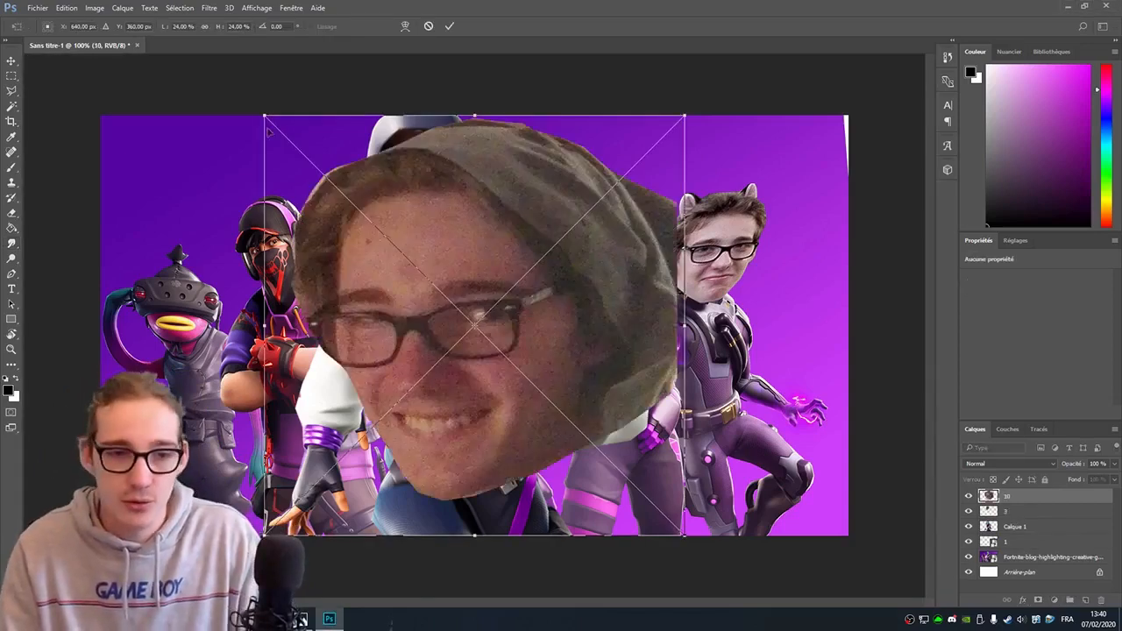
pyautogui.moveTo(264, 116); pyautogui.dragTo(541, 316)
pyautogui.moveTo(587, 381); pyautogui.dragTo(148, 254)
pyautogui.moveTo(100, 186); pyautogui.dragTo(124, 263)
pyautogui.moveTo(162, 320); pyautogui.dragTo(151, 290)
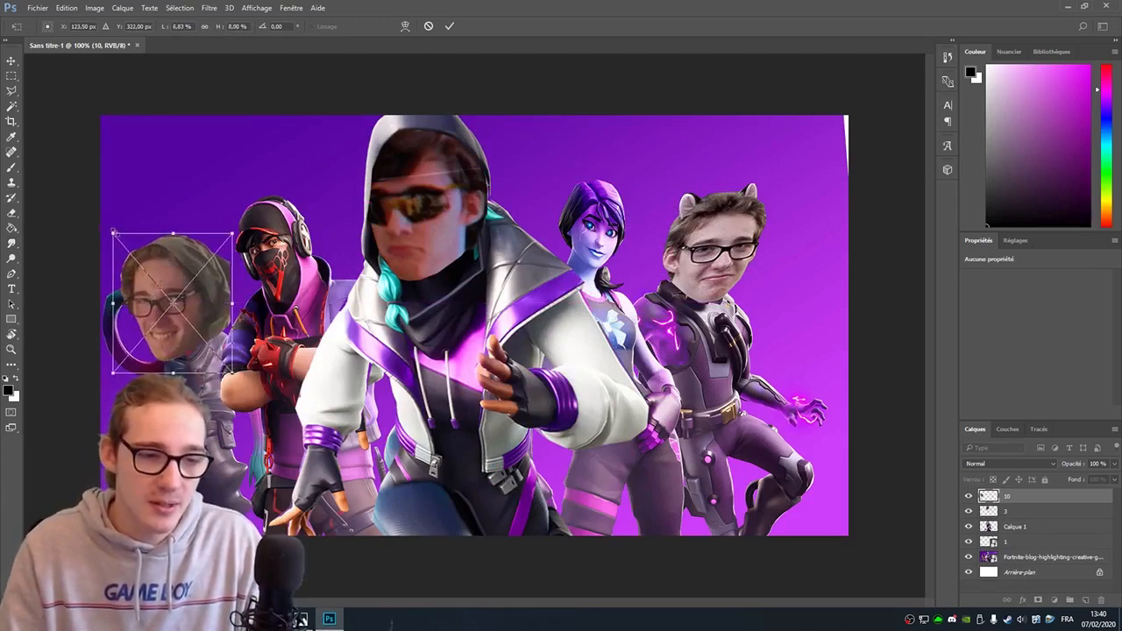
# - Fit the hooded face to the leftmost character at about 5.73% by 6.87% and -11.46° rotation, and rasterize its layer
pyautogui.moveTo(114, 232); pyautogui.dragTo(133, 254)
pyautogui.moveTo(146, 206); pyautogui.dragTo(123, 216)
pyautogui.moveTo(168, 312); pyautogui.dragTo(159, 310)
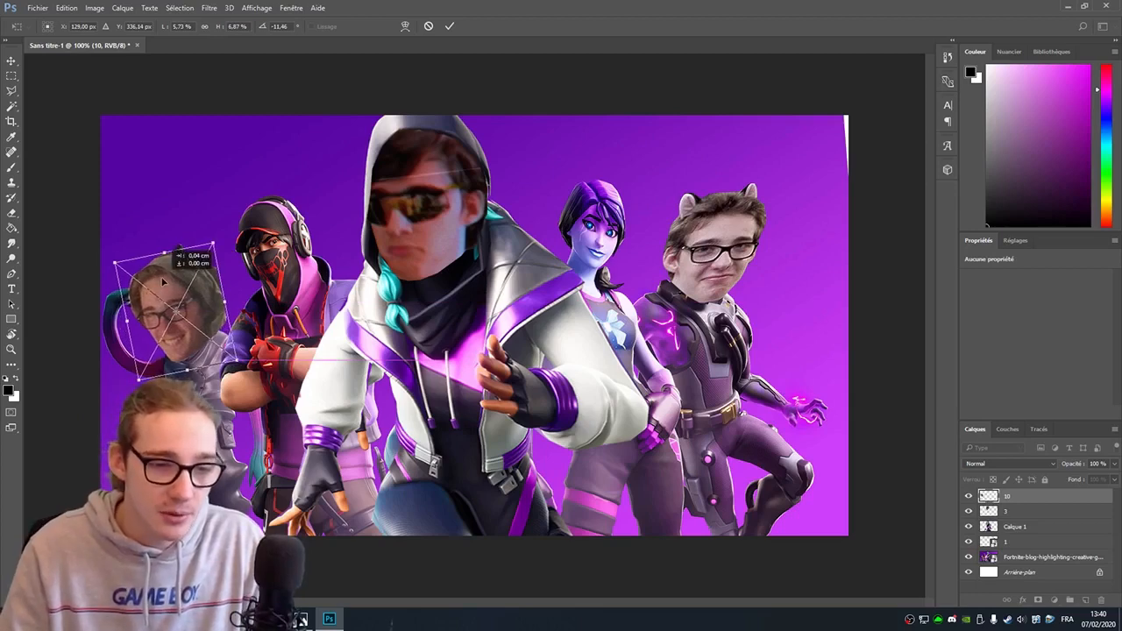
pyautogui.press('Return')
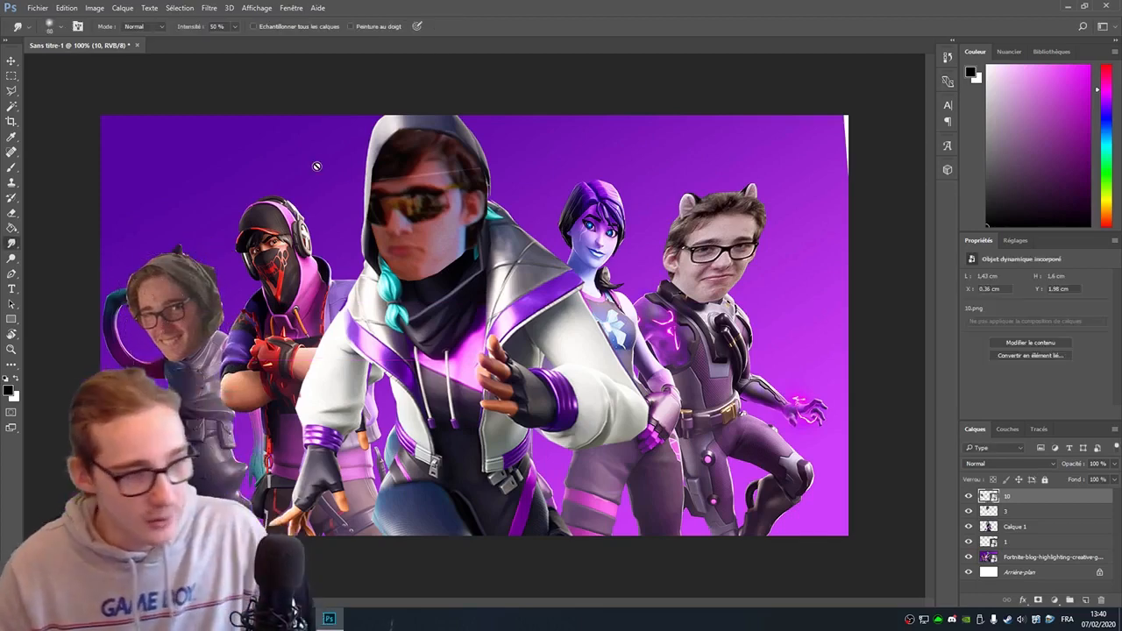
pyautogui.click(389, 241)
pyautogui.click(530, 246)
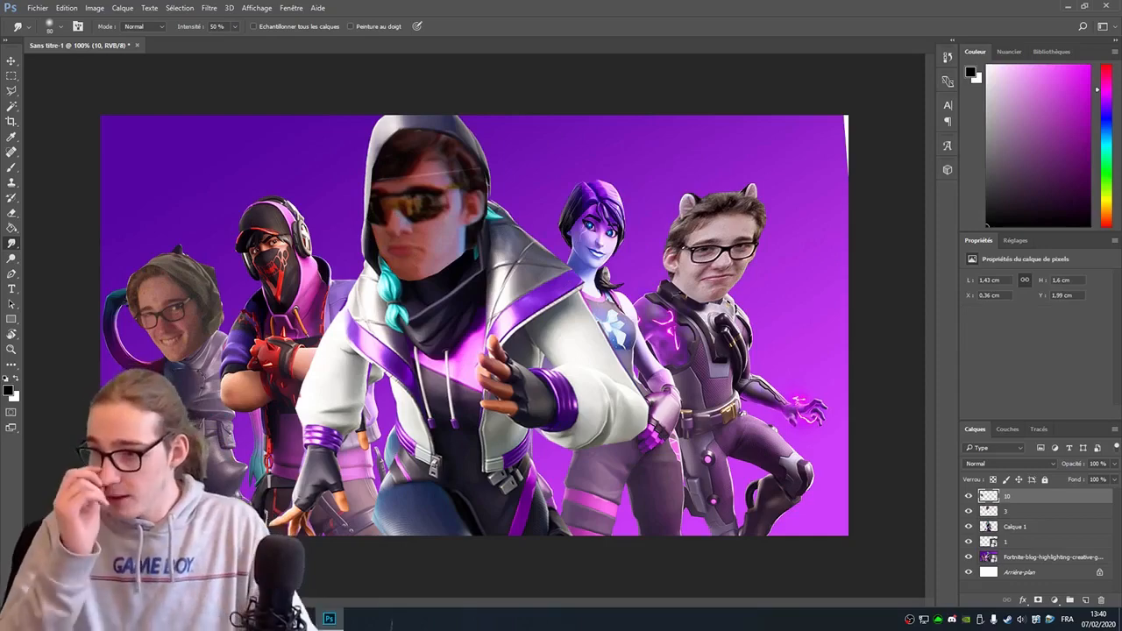
# - Place the fortnitelogo-396x127 image, shrink it to about 9.32 × 2.54 cm, and position it across the top of the canvas
pyautogui.moveTo(1121, 368); pyautogui.dragTo(475, 368)
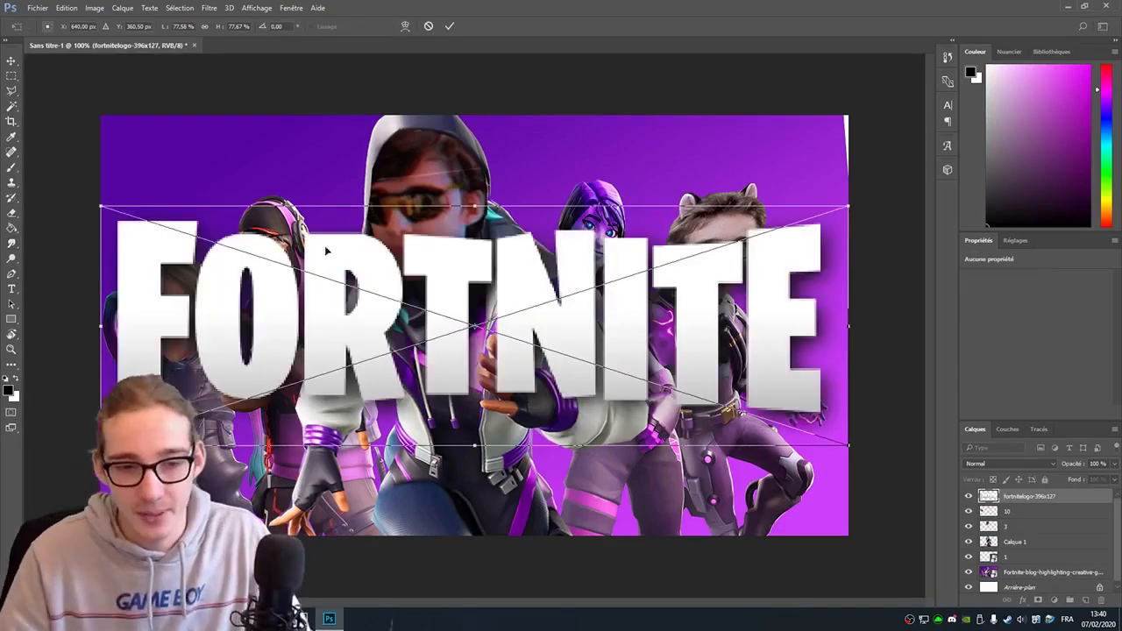
pyautogui.moveTo(101, 206); pyautogui.dragTo(151, 240)
pyautogui.moveTo(291, 394); pyautogui.dragTo(247, 227)
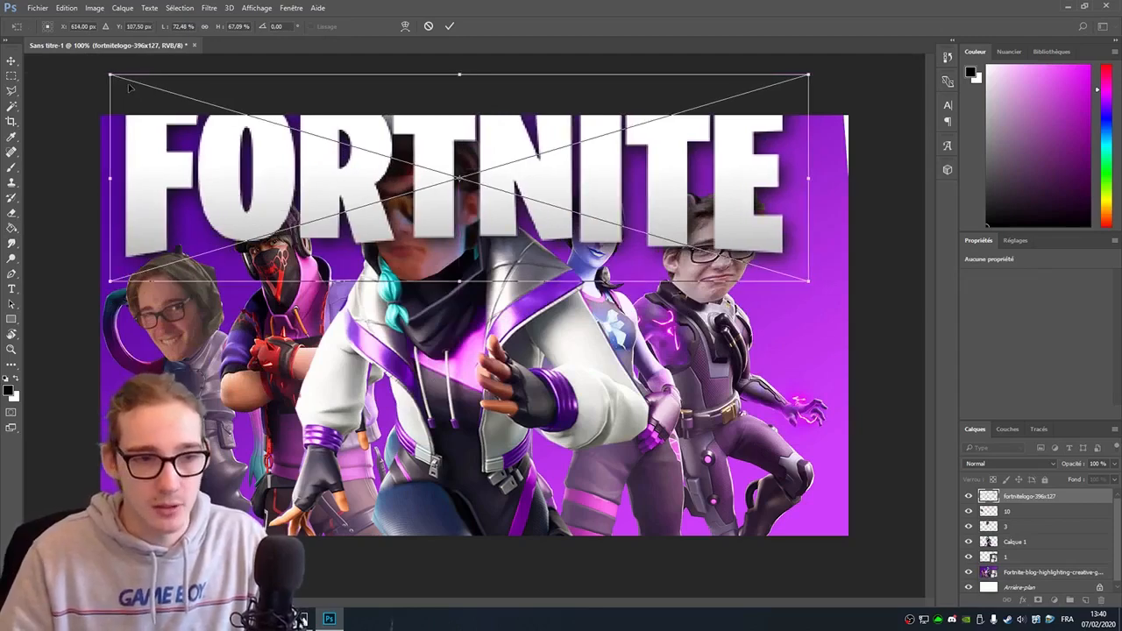
pyautogui.moveTo(108, 72); pyautogui.dragTo(165, 104)
pyautogui.moveTo(195, 182); pyautogui.dragTo(182, 182)
pyautogui.press('Return')
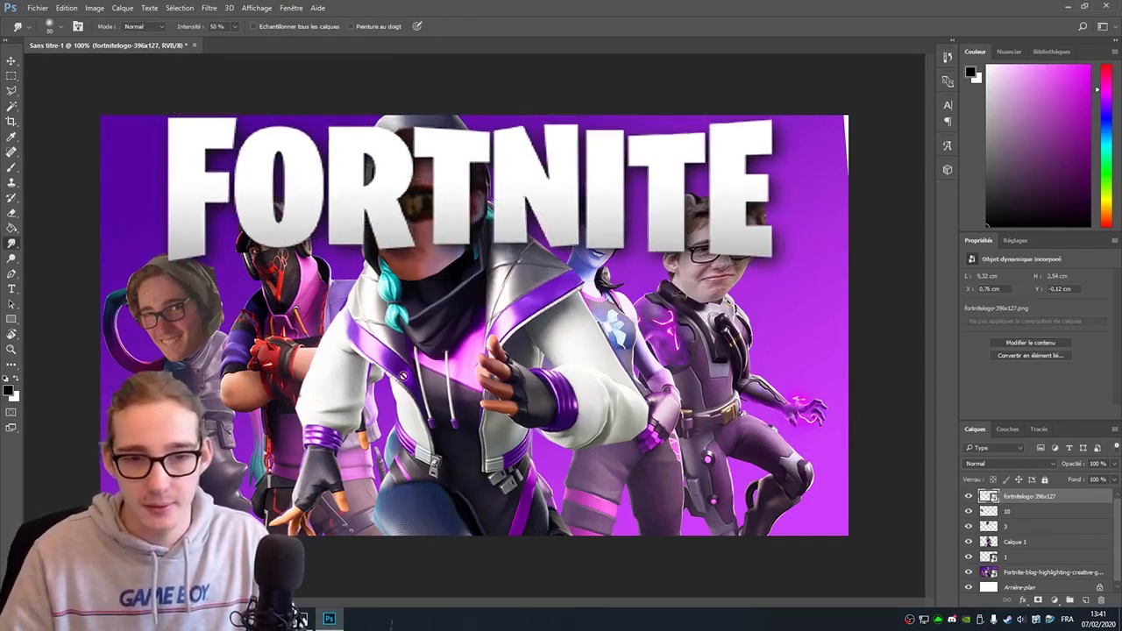
# - Stack the Fortnite logo layer directly above the background artwork, beneath layer 1, and rasterize it
pyautogui.moveTo(1015, 499); pyautogui.dragTo(1009, 571)
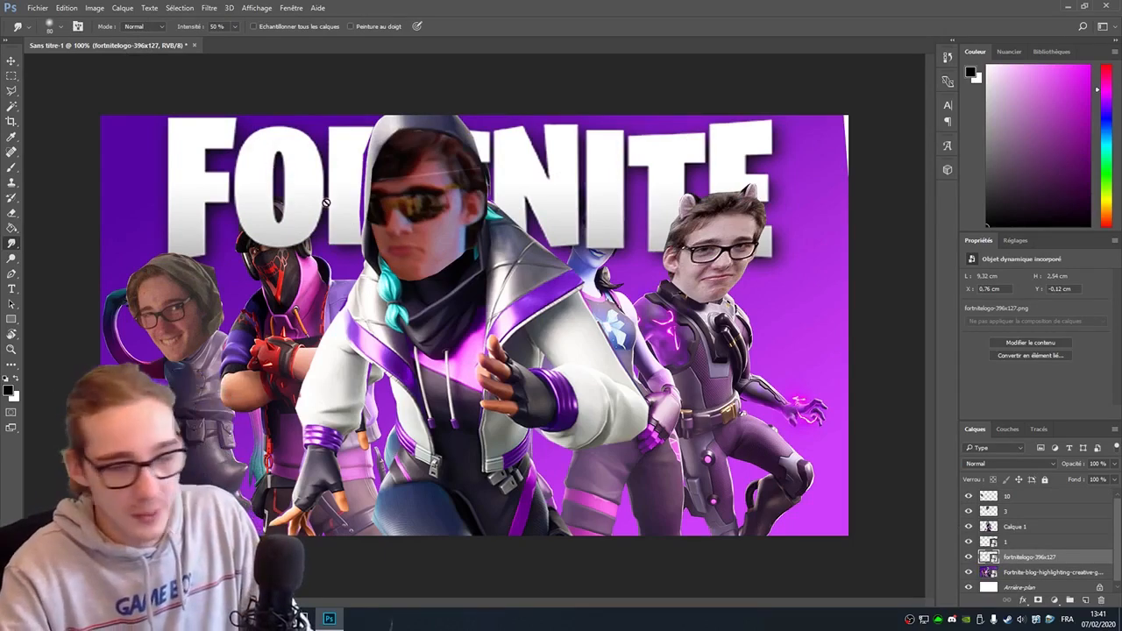
pyautogui.click(218, 169)
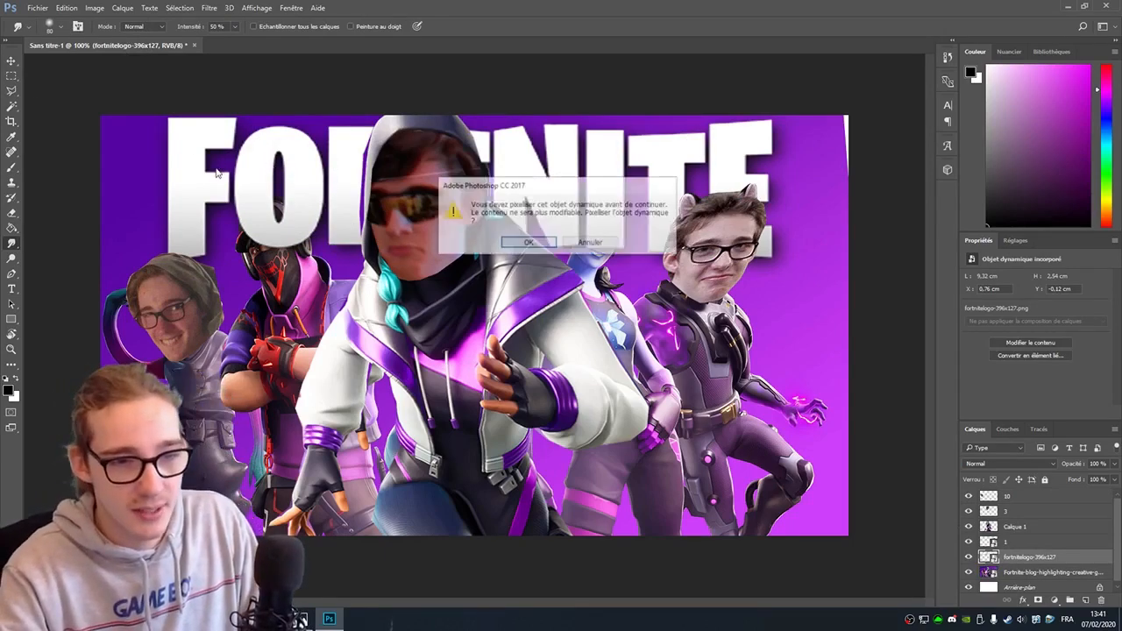
pyautogui.click(529, 250)
# - Try the Fortnite logo along the bottom of the canvas, and reposition it in the upper-left area behind the characters
pyautogui.click(12, 60)
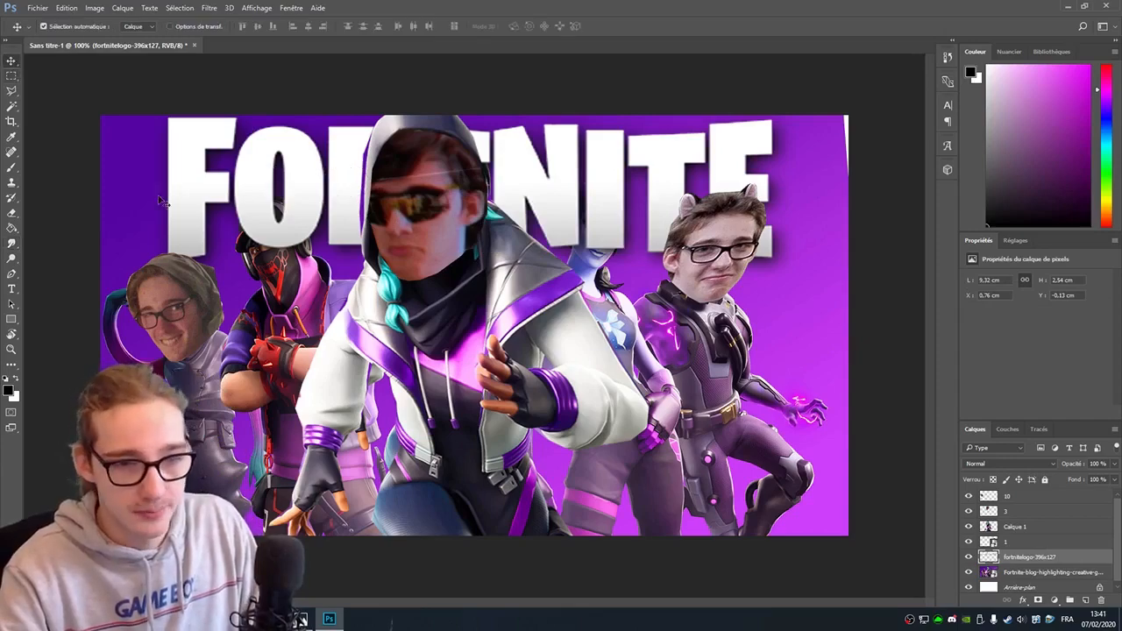
pyautogui.moveTo(337, 186); pyautogui.dragTo(350, 457)
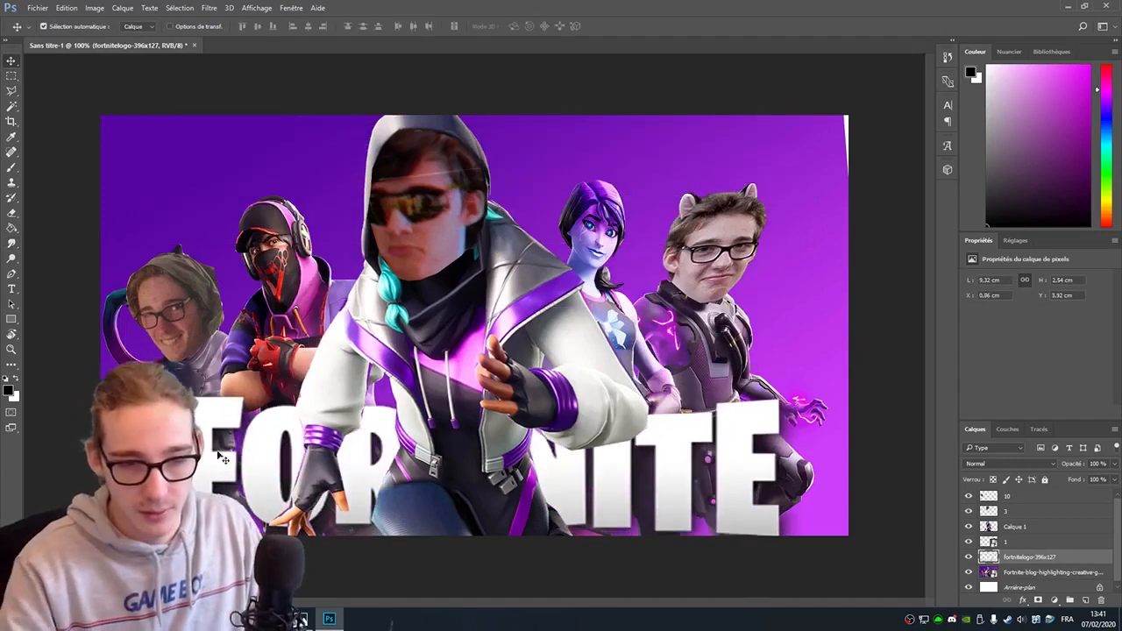
pyautogui.moveTo(222, 458); pyautogui.dragTo(157, 182)
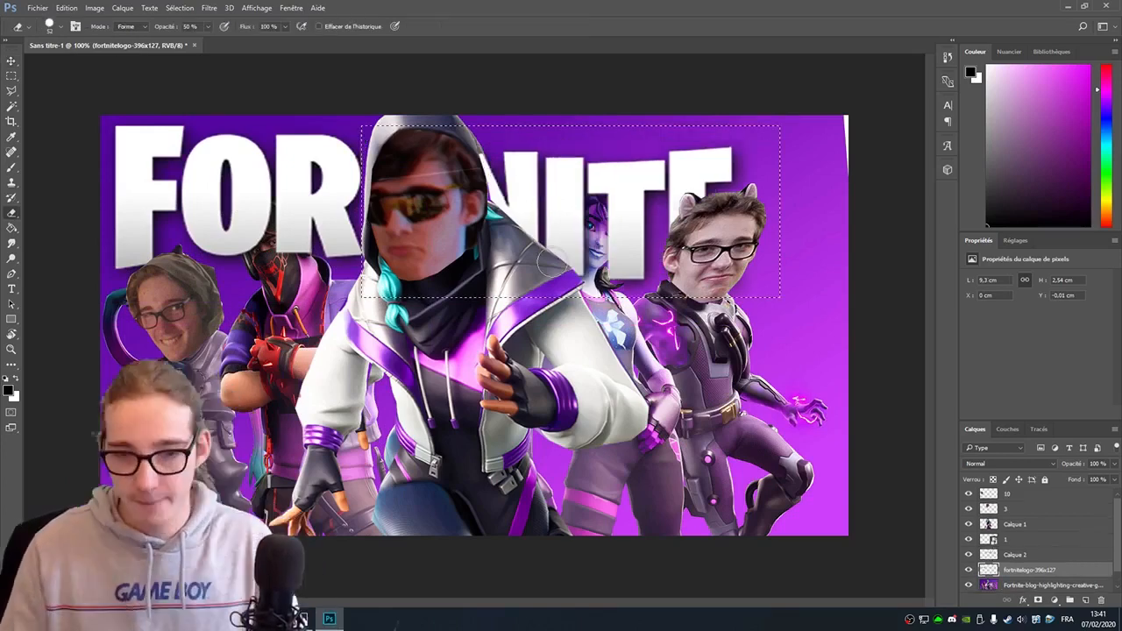
# - Clear the selection and move the split-off TNITE letters right of the central character's head, to about X 5.49 cm, Y 0.12 cm
pyautogui.click(12, 61)
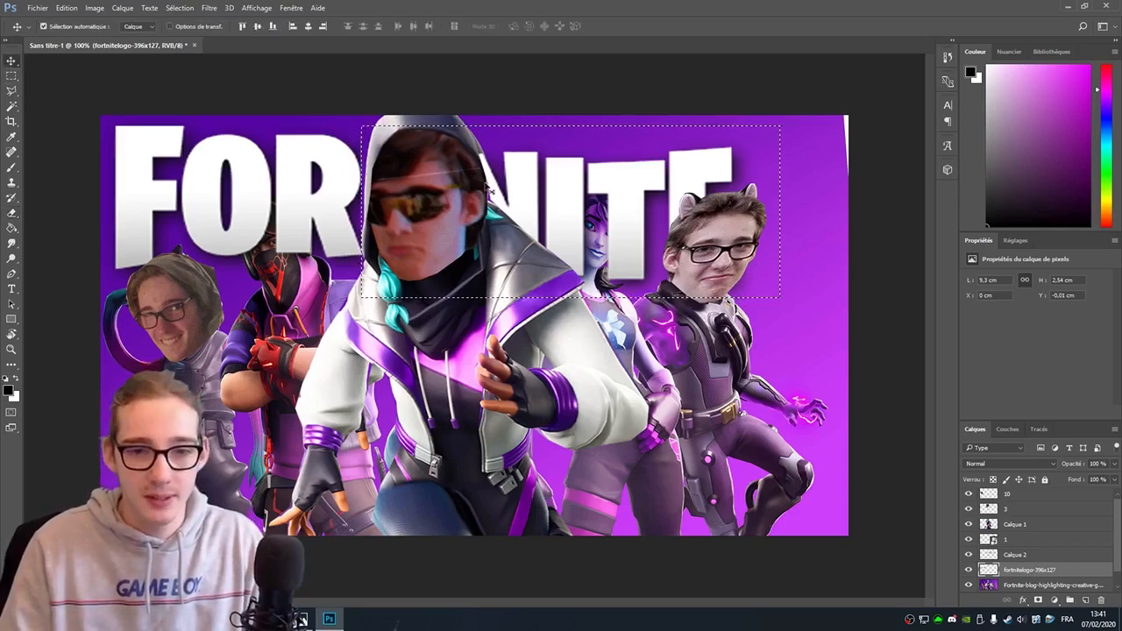
pyautogui.moveTo(491, 189); pyautogui.dragTo(506, 199)
pyautogui.click(531, 234)
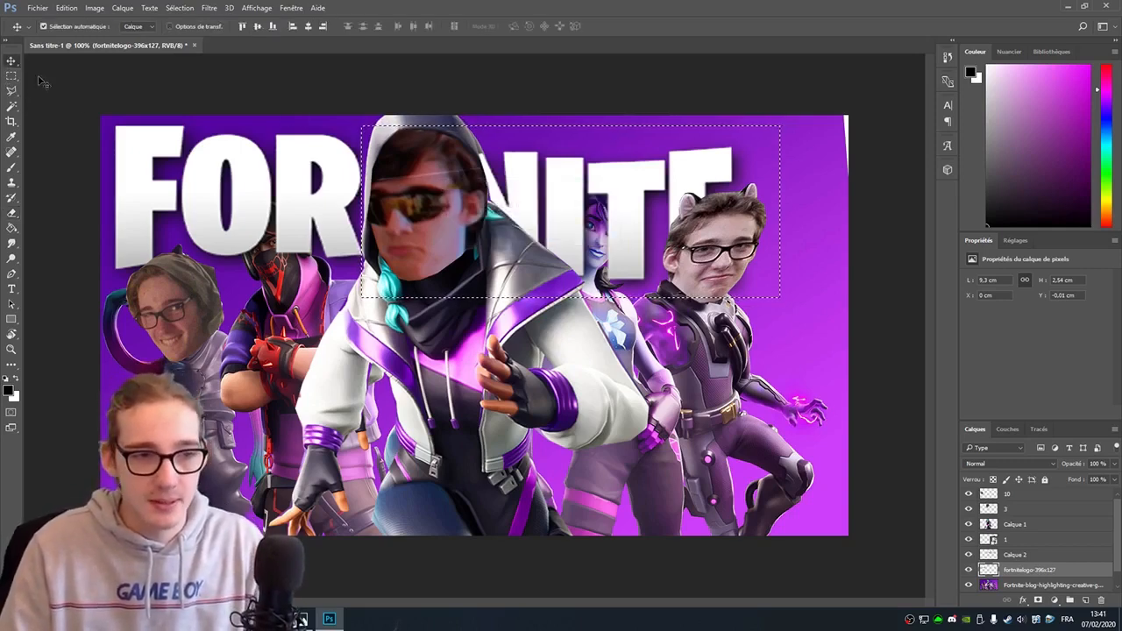
pyautogui.click(12, 90)
pyautogui.hotkey('ctrl', 'd')
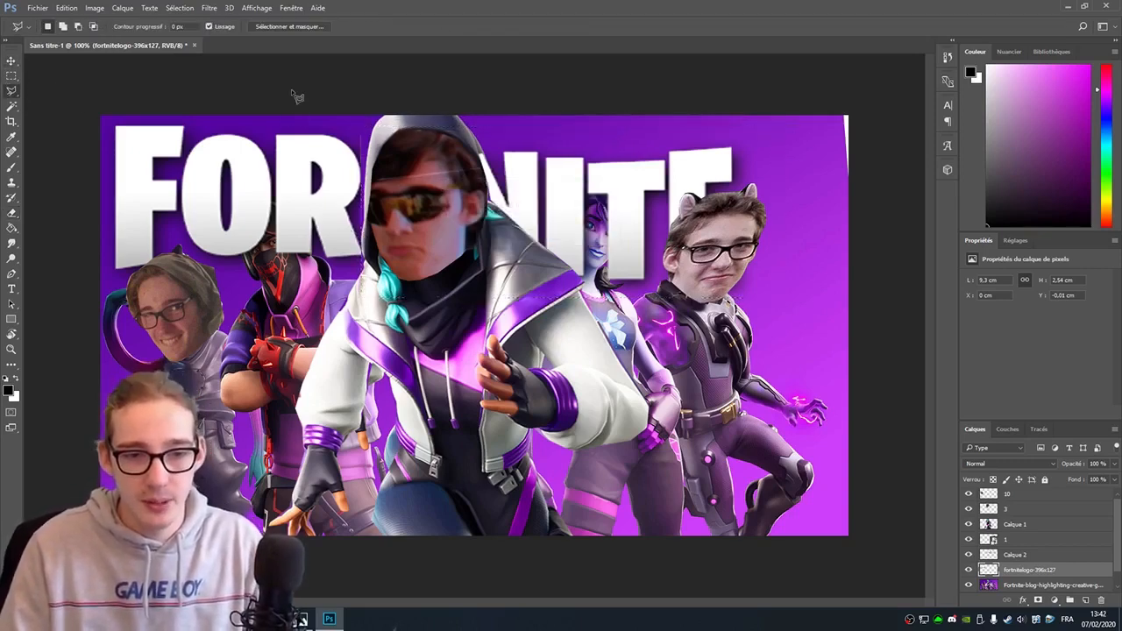
pyautogui.click(11, 61)
pyautogui.moveTo(531, 184); pyautogui.dragTo(635, 158)
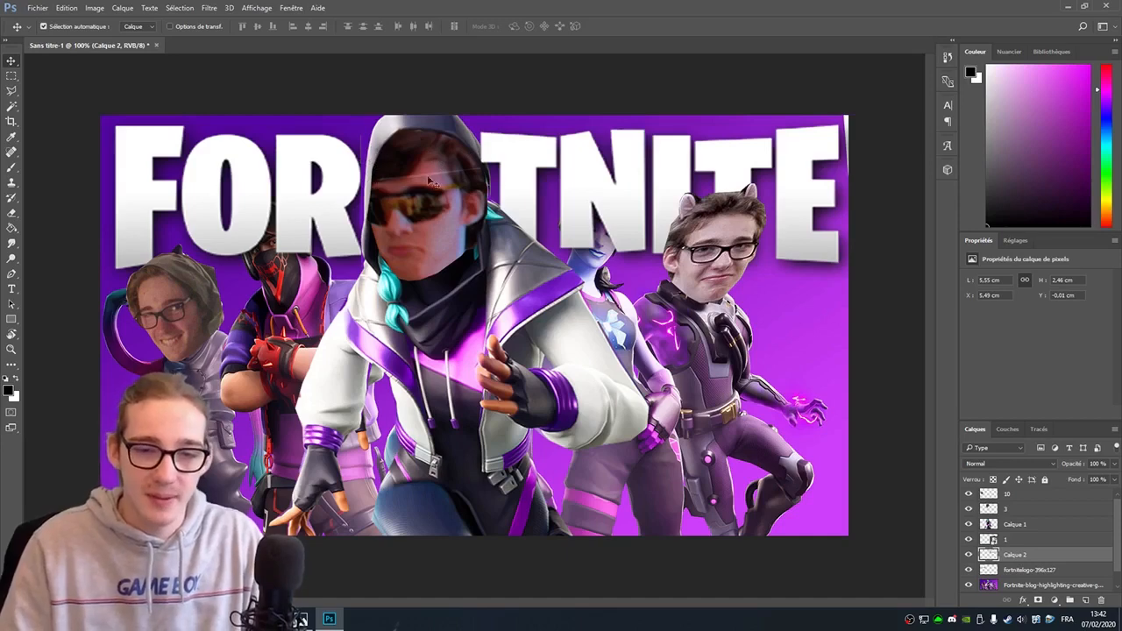
pyautogui.moveTo(530, 178); pyautogui.dragTo(533, 189)
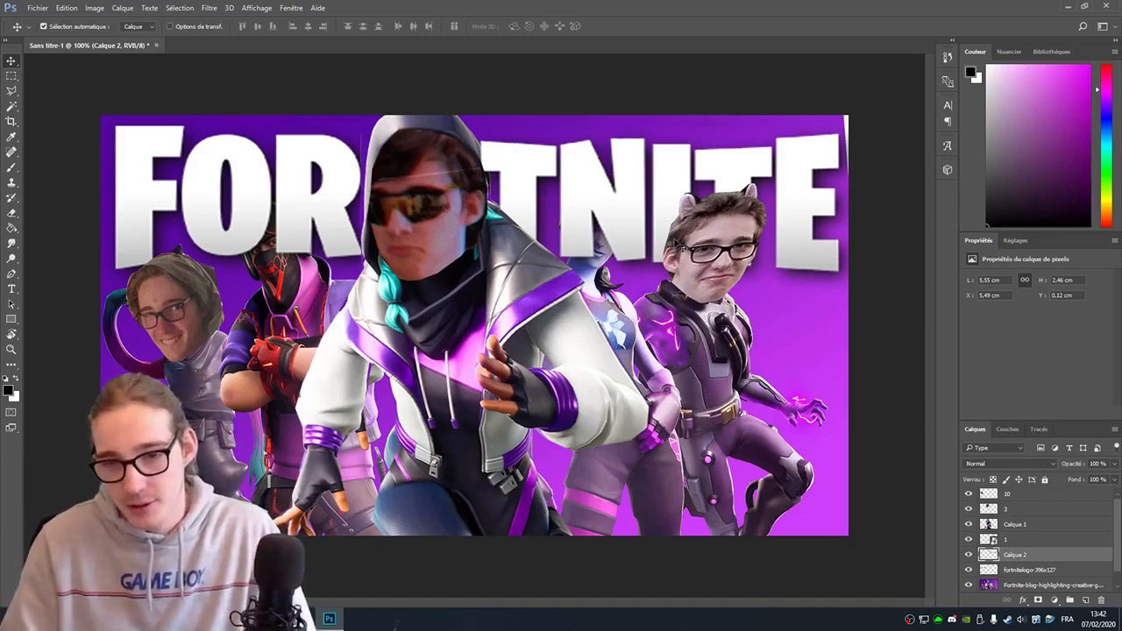
# - Move the hooded face's layer 10 beneath the Fortnite logo layer
pyautogui.click(158, 290)
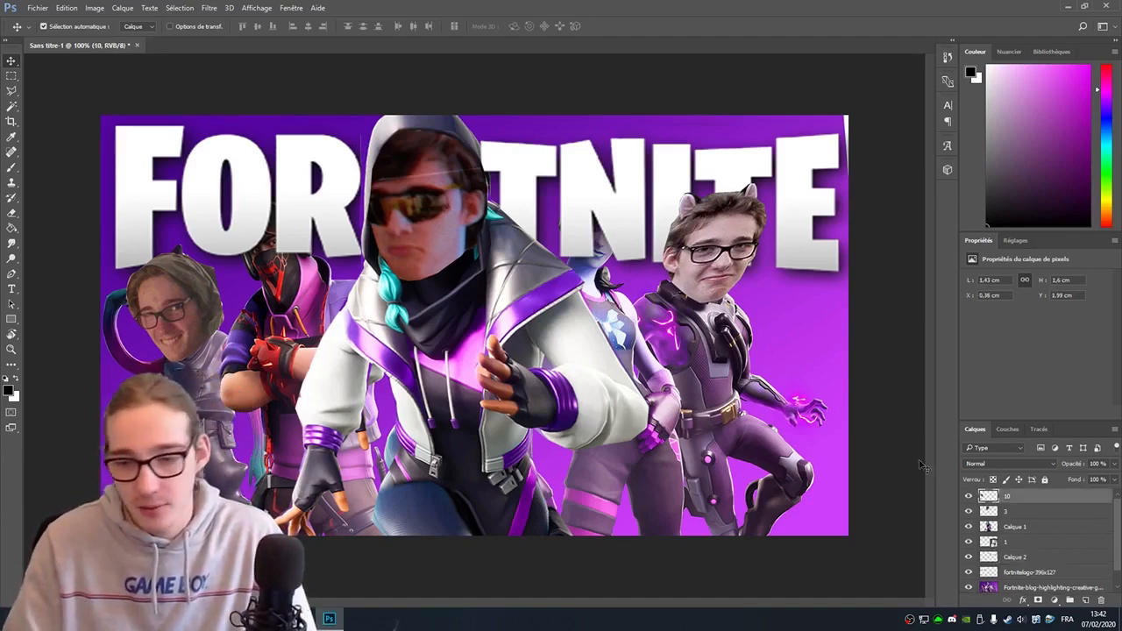
pyautogui.moveTo(1026, 504); pyautogui.dragTo(1017, 581)
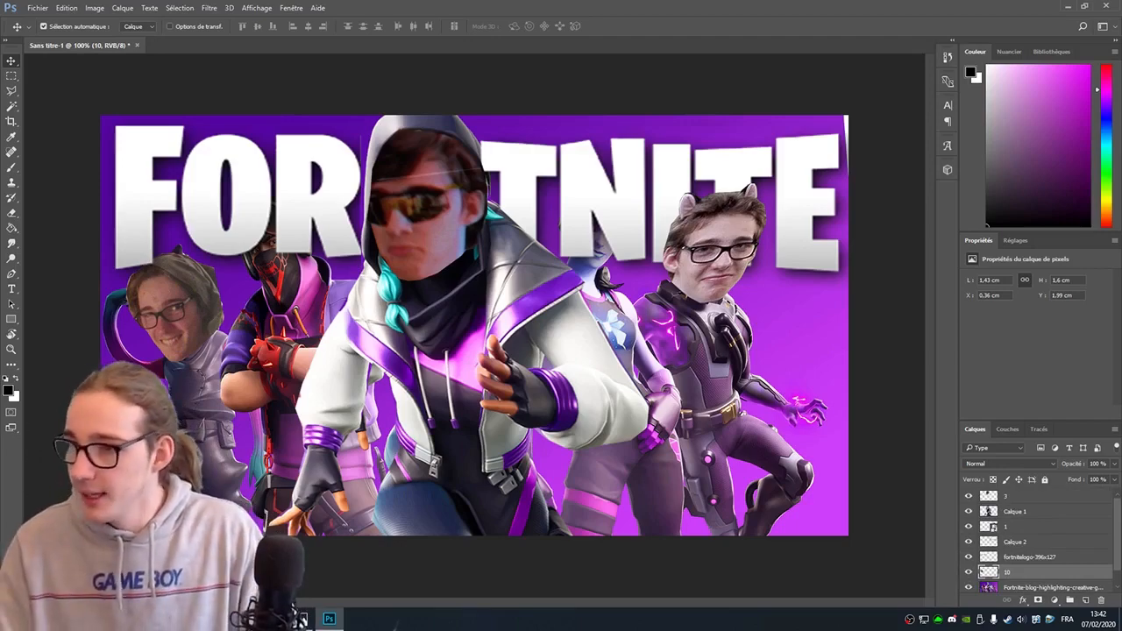
# - Place the fire-pop-26 image, enlarge it to about 66.04% by 53.31% to cover the canvas, and stack layer 10 above it
pyautogui.moveTo(1028, 356); pyautogui.dragTo(768, 400)
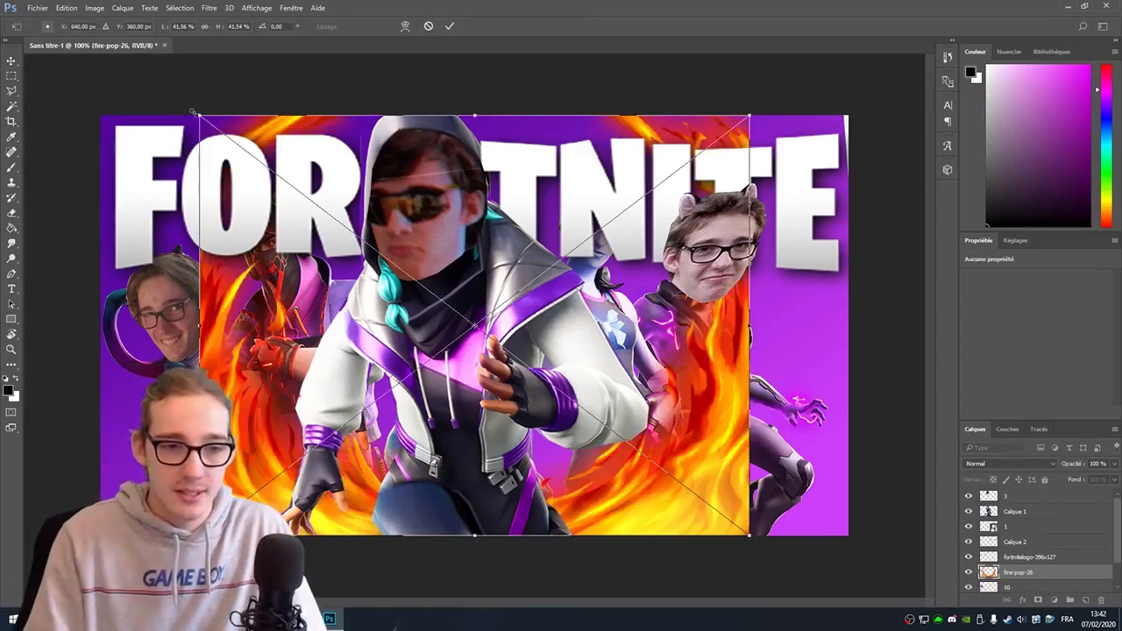
pyautogui.moveTo(193, 114); pyautogui.dragTo(24, 92)
pyautogui.moveTo(751, 535); pyautogui.dragTo(897, 628)
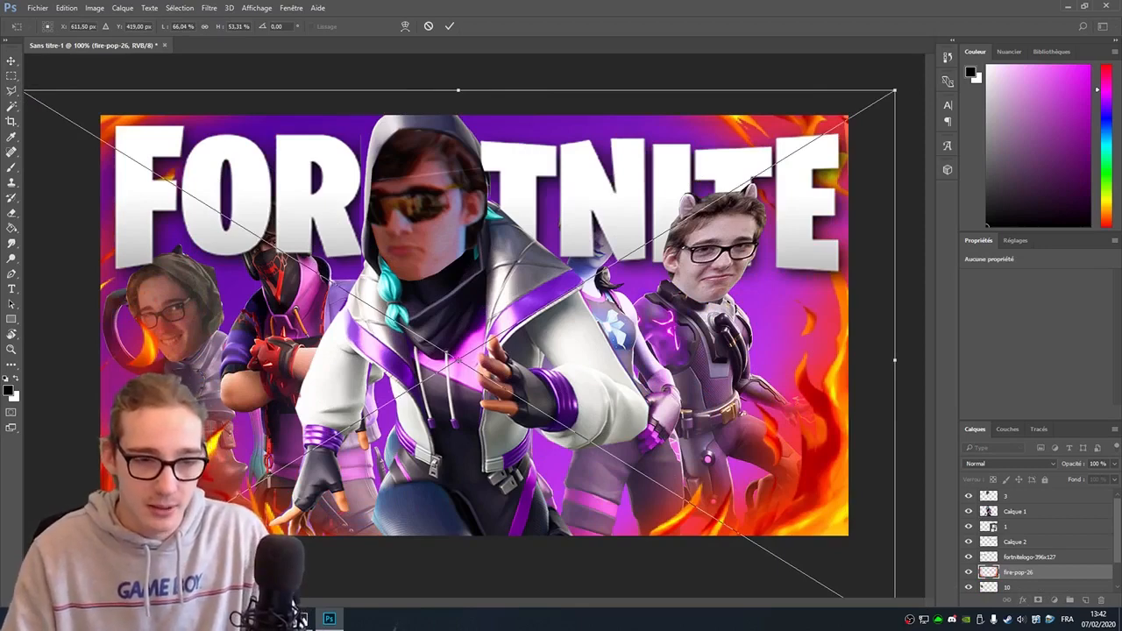
pyautogui.press('Return')
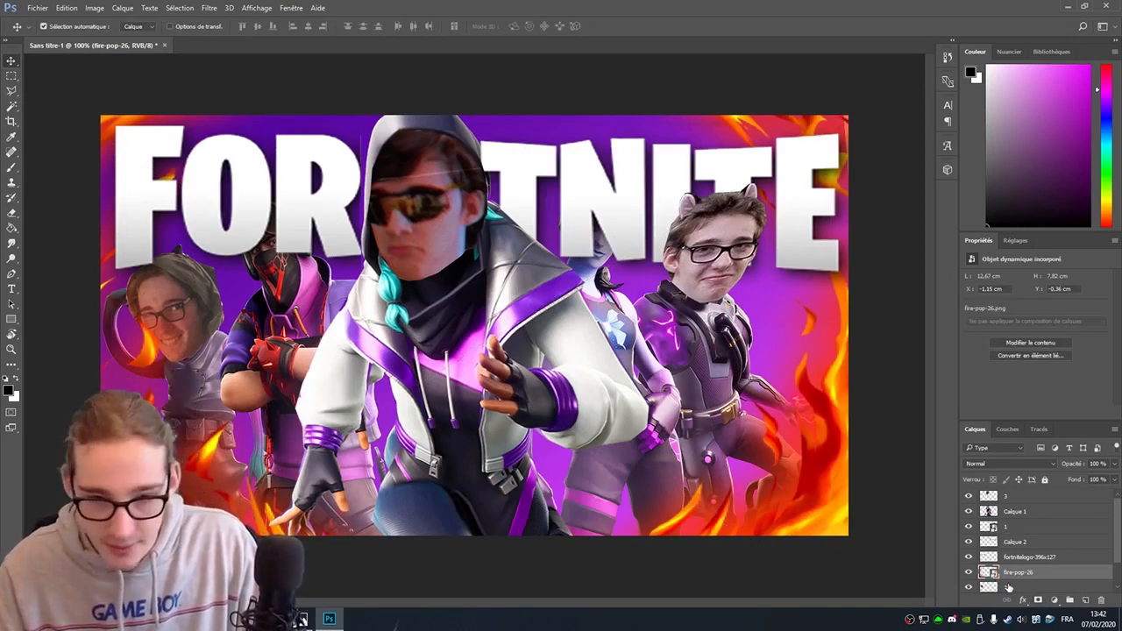
pyautogui.moveTo(1008, 588); pyautogui.dragTo(1010, 571)
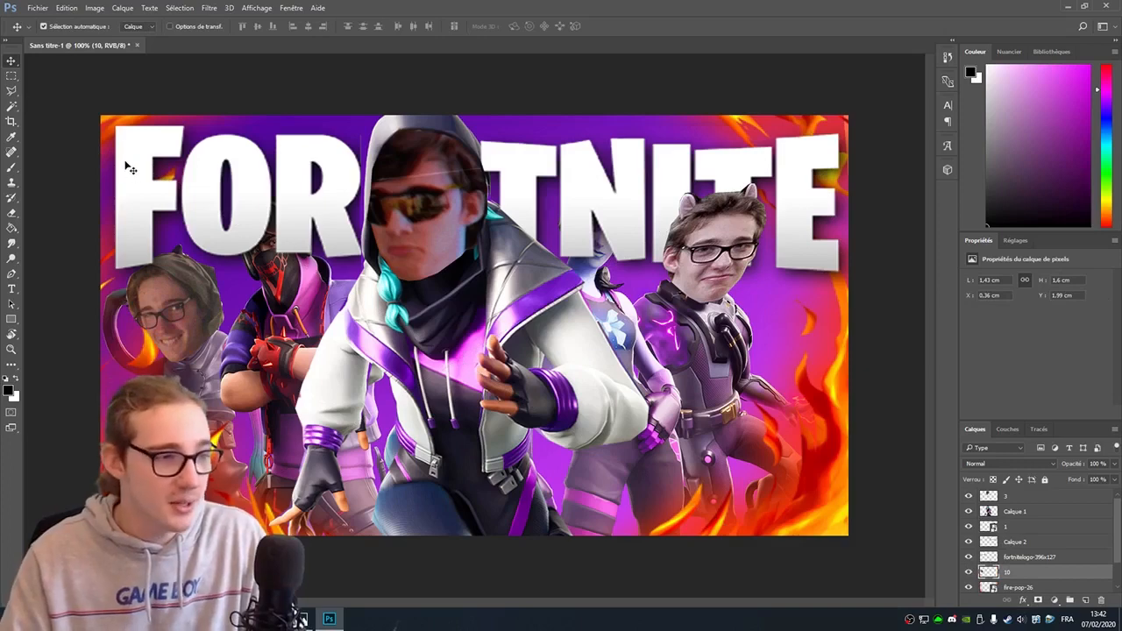
# - Copy the upper-right area of the fire-pop-26 layer to a new layer and stack it above Calque 2, over the logo letters
pyautogui.click(1018, 589)
pyautogui.click(12, 75)
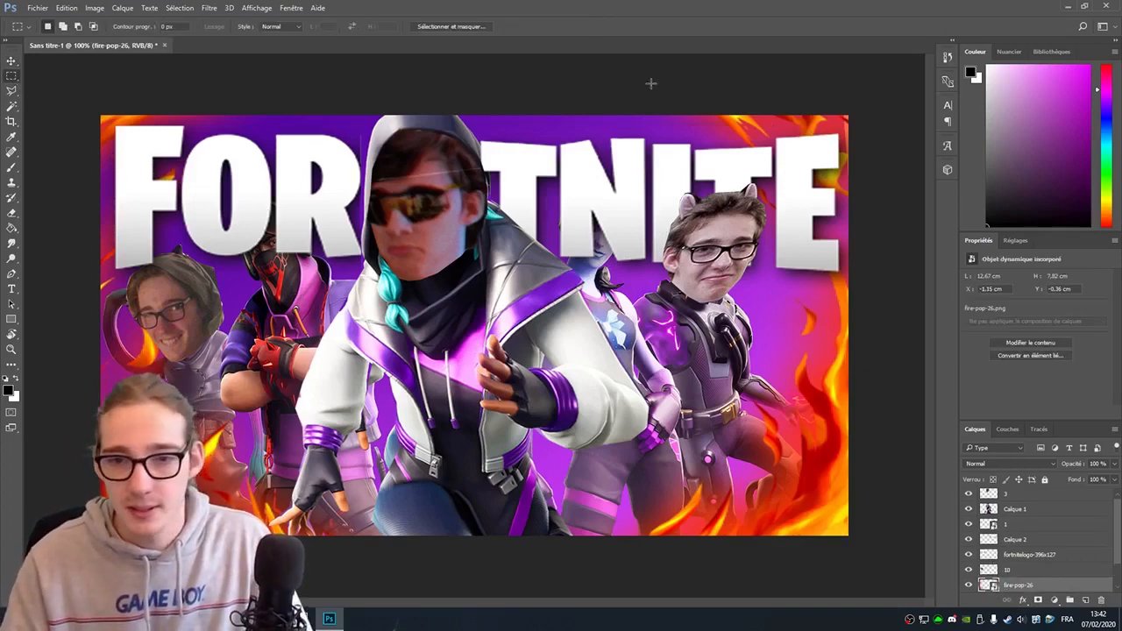
pyautogui.moveTo(652, 82); pyautogui.dragTo(944, 405)
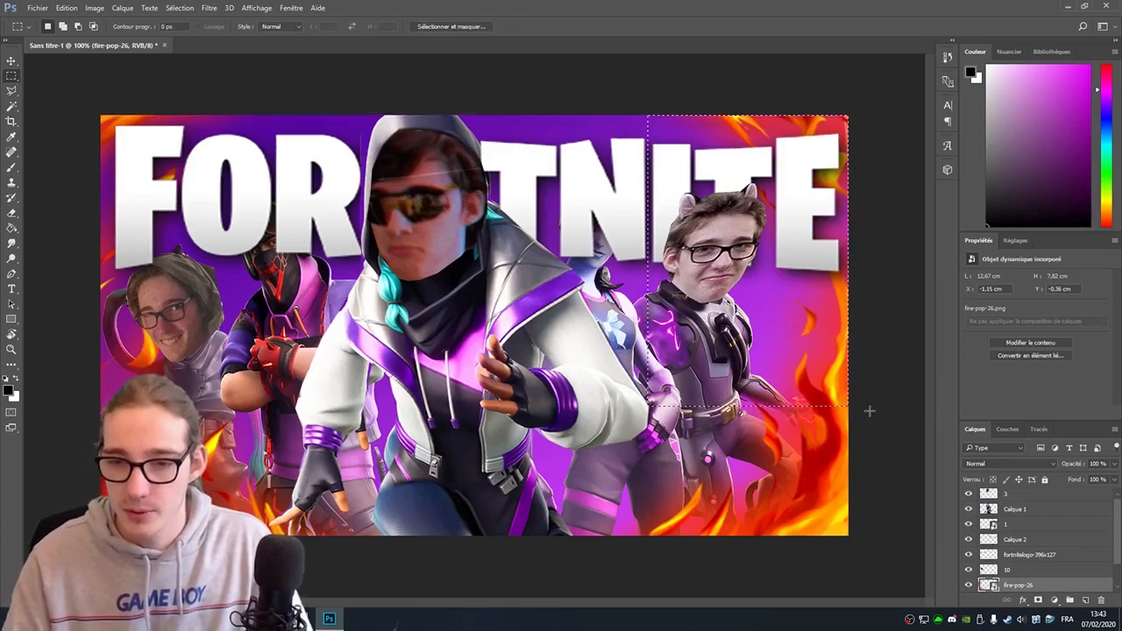
pyautogui.hotkey('ctrl', 'j')
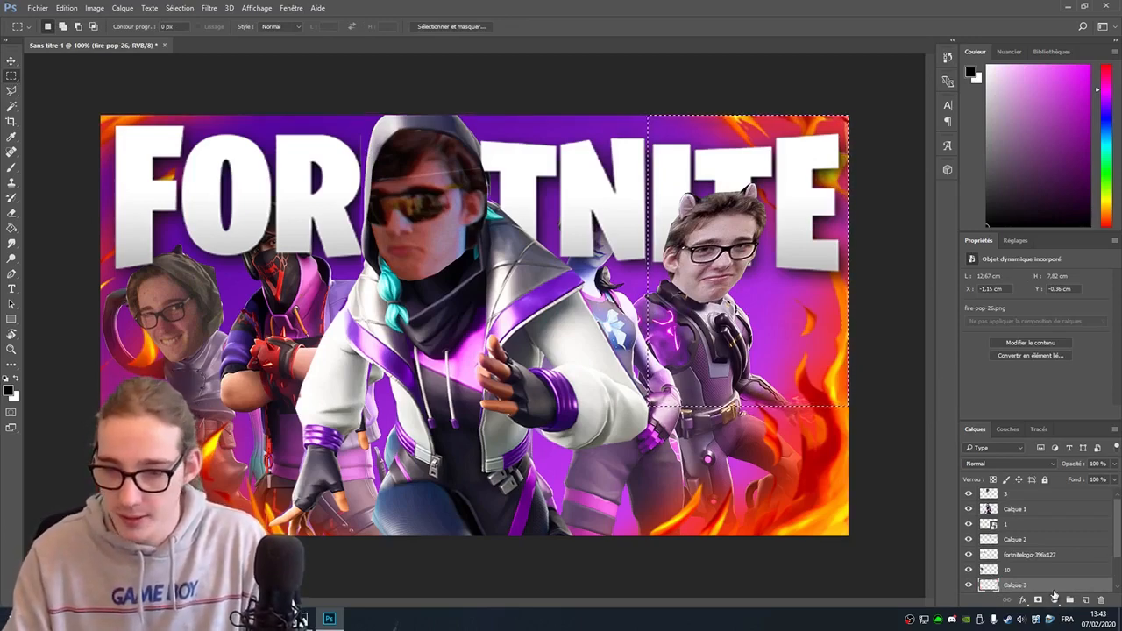
pyautogui.moveTo(1026, 589); pyautogui.dragTo(1029, 541)
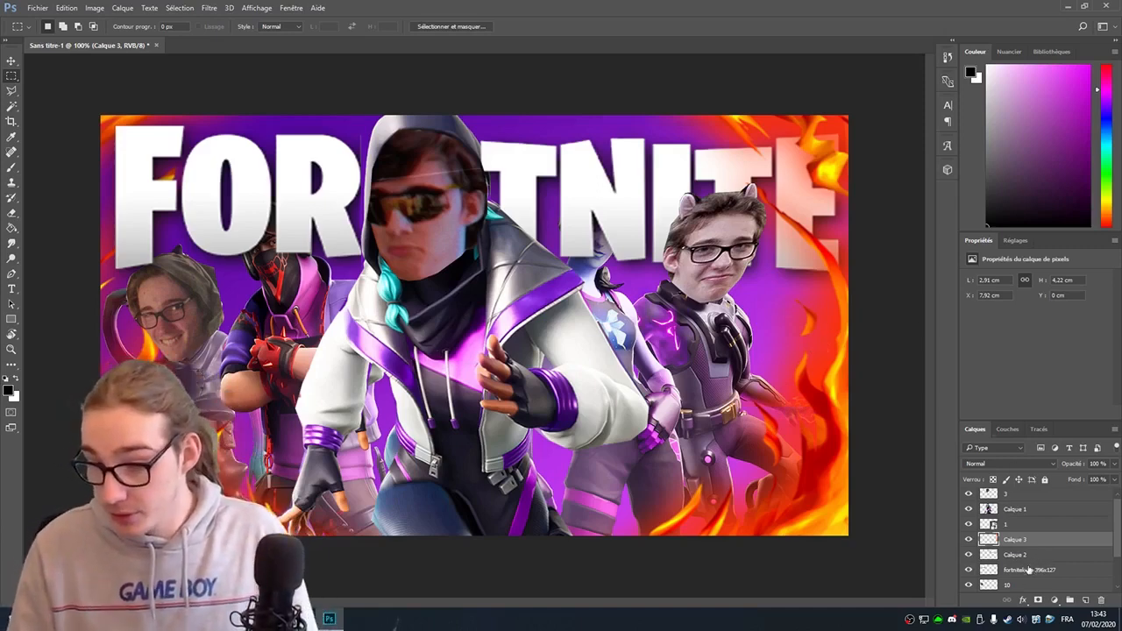
# - Place the effect manga image above Calque 3 and enlarge it past the canvas edges to about 22.73 by 9.75 cm
pyautogui.scroll(-1, 1030, 570)
pyautogui.moveTo(902, 308); pyautogui.dragTo(402, 345)
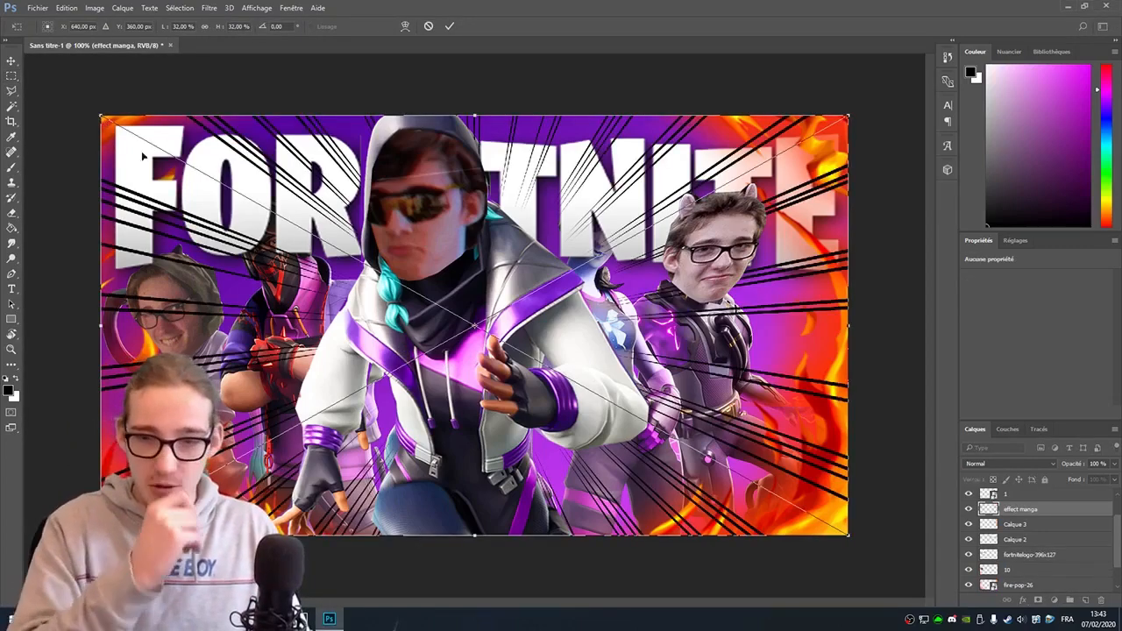
pyautogui.moveTo(103, 118); pyautogui.dragTo(26, 54)
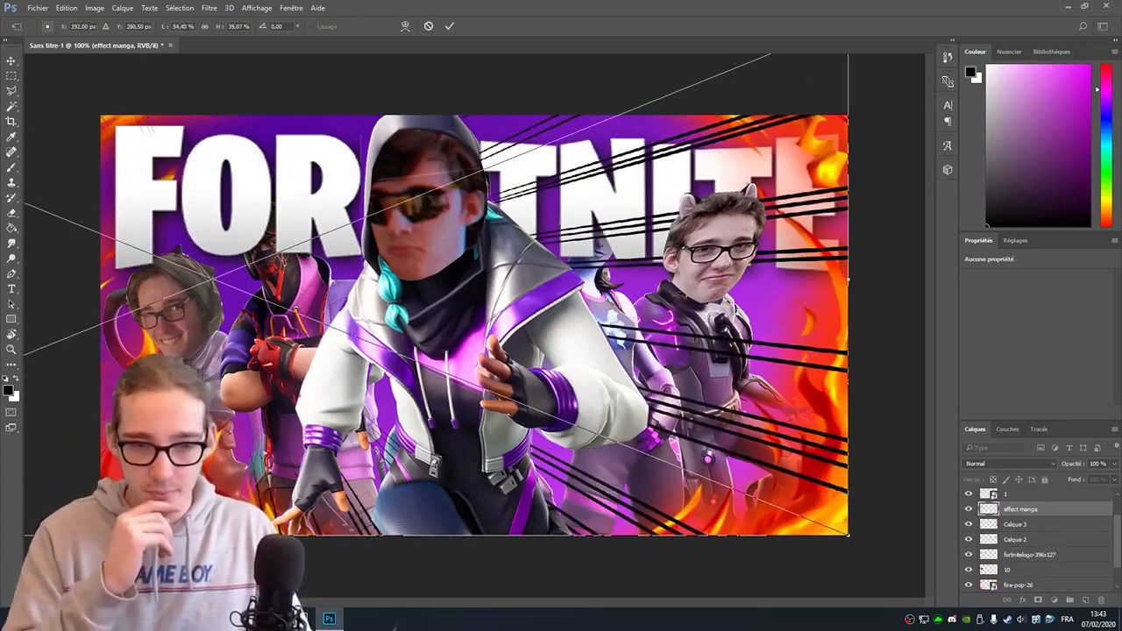
pyautogui.moveTo(608, 488); pyautogui.dragTo(1121, 621)
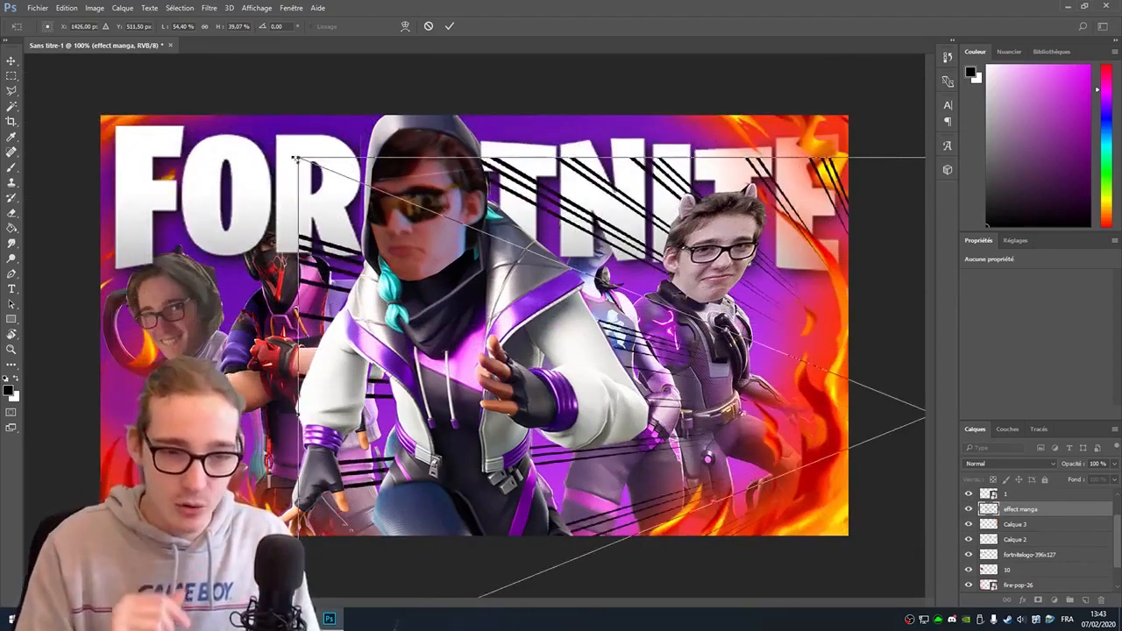
pyautogui.moveTo(296, 159); pyautogui.dragTo(0, 0)
pyautogui.moveTo(269, 195); pyautogui.dragTo(0, 213)
pyautogui.press('Return')
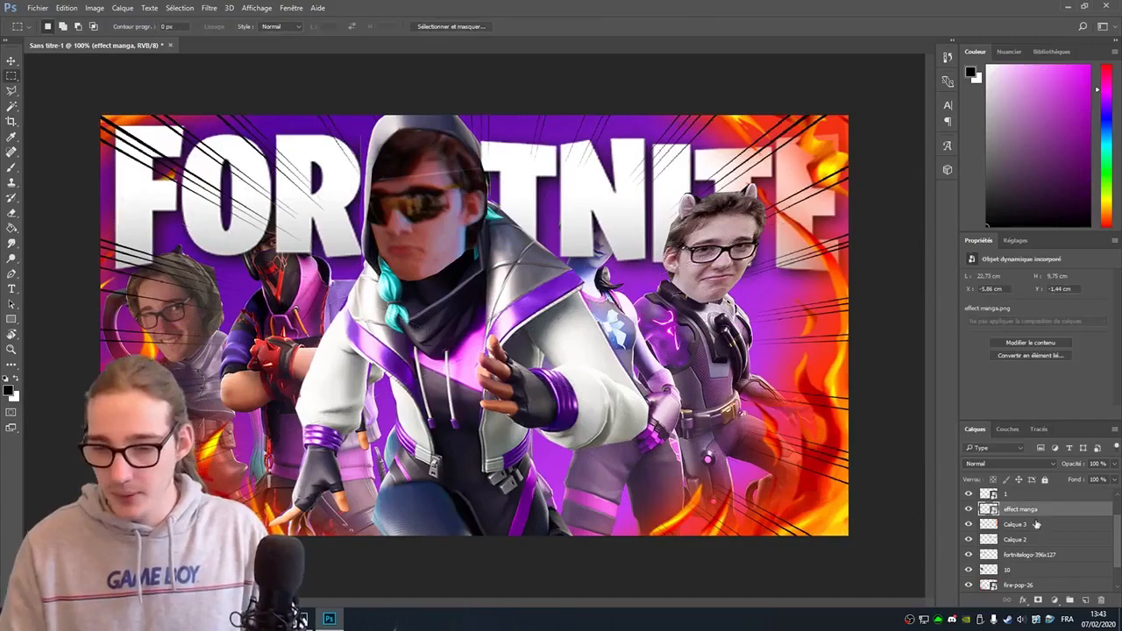
# - Apply a white colour overlay in Normal mode at 100% opacity to the effect manga layer
pyautogui.rightClick(1053, 511)
pyautogui.click(715, 144)
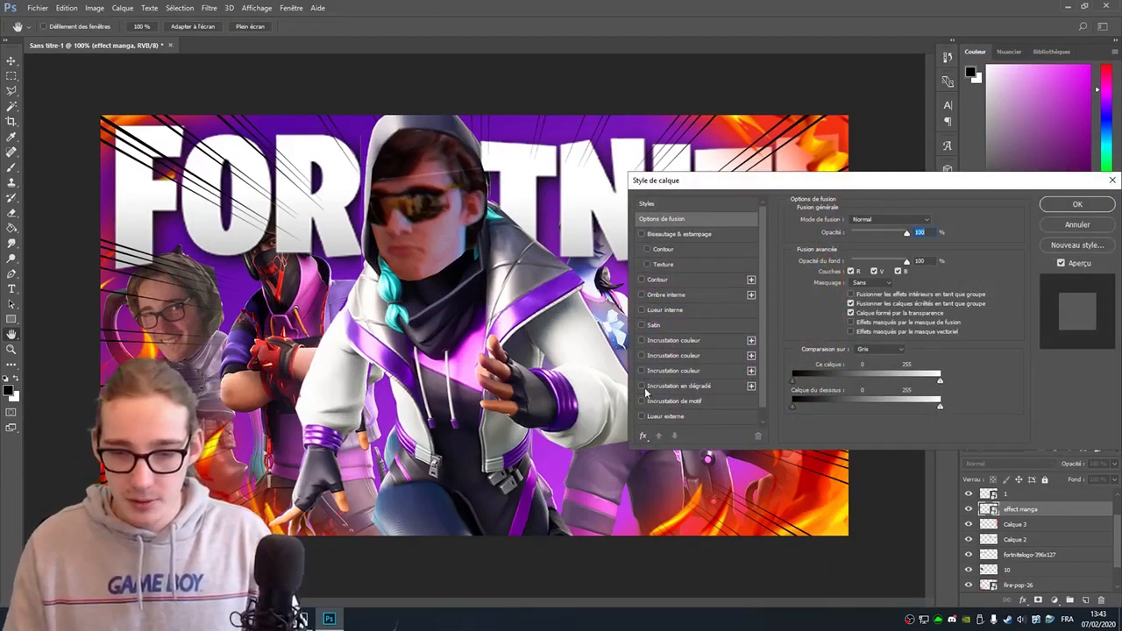
pyautogui.click(641, 340)
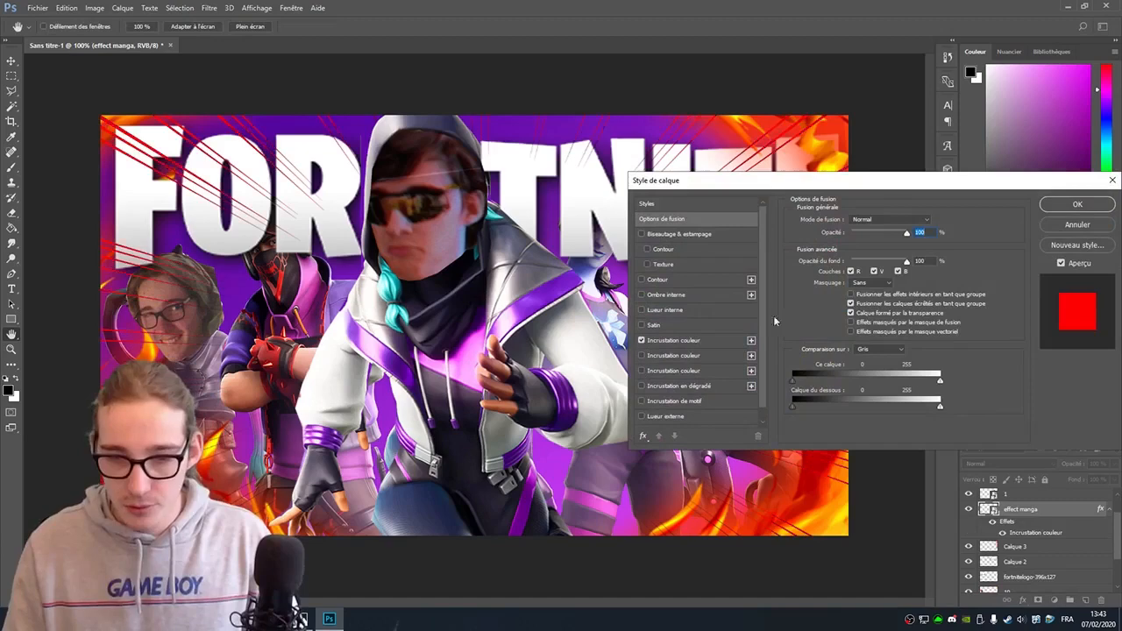
pyautogui.click(710, 338)
pyautogui.click(938, 221)
pyautogui.click(431, 135)
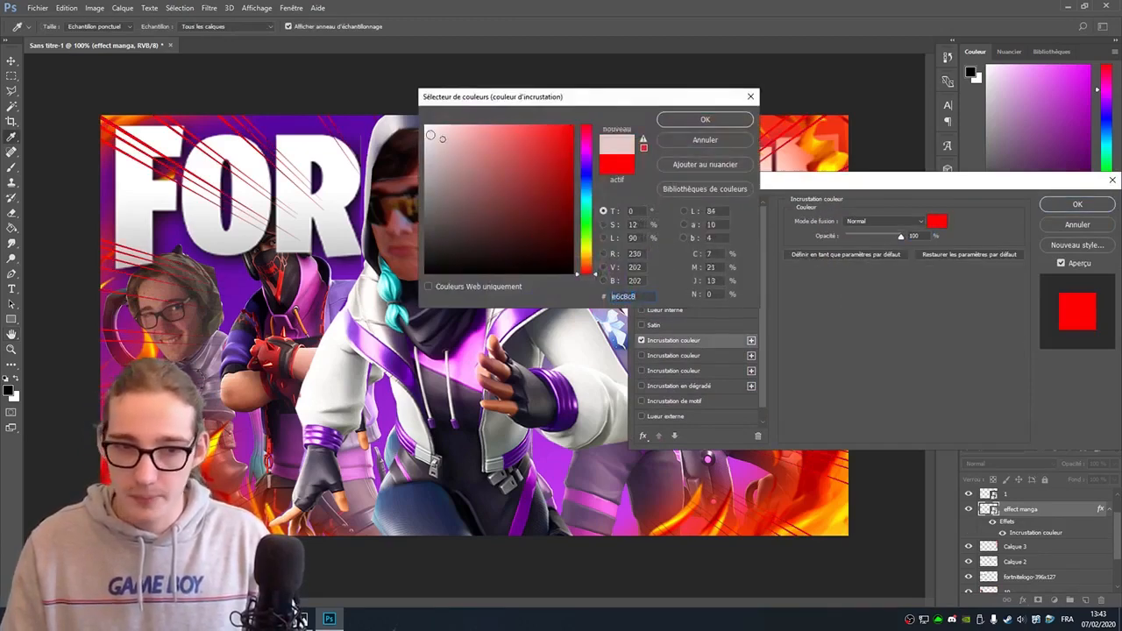
pyautogui.click(427, 127)
pyautogui.click(705, 119)
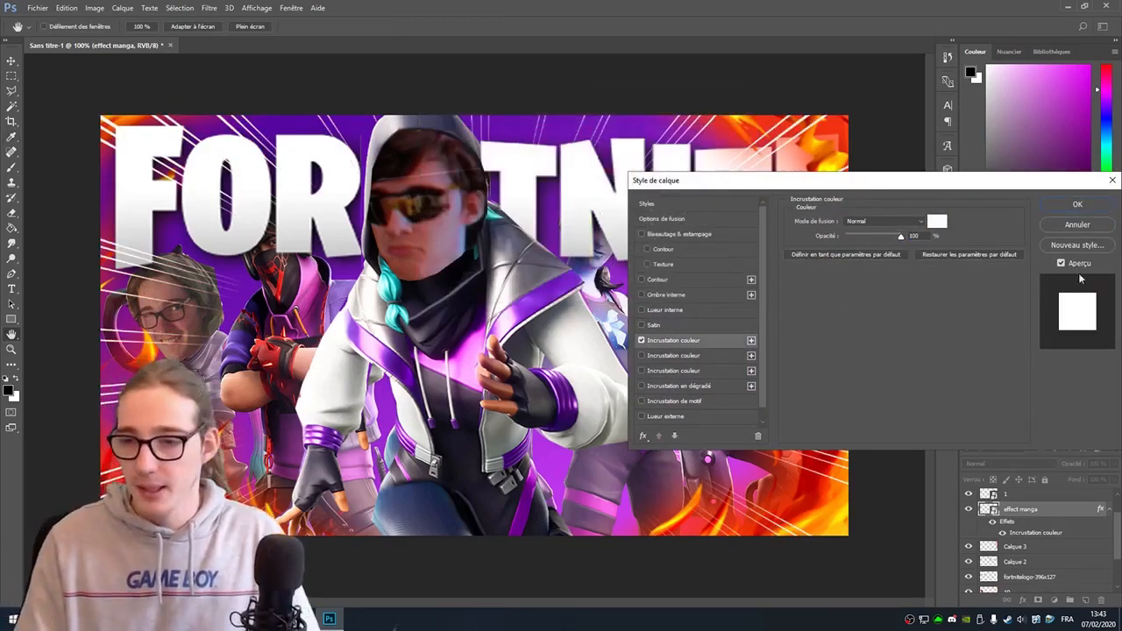
pyautogui.click(1077, 204)
# - Move the effect manga layer beneath the fire-pop-26 layer
pyautogui.moveTo(1041, 532); pyautogui.dragTo(1041, 579)
pyautogui.moveTo(1049, 511); pyautogui.dragTo(1035, 572)
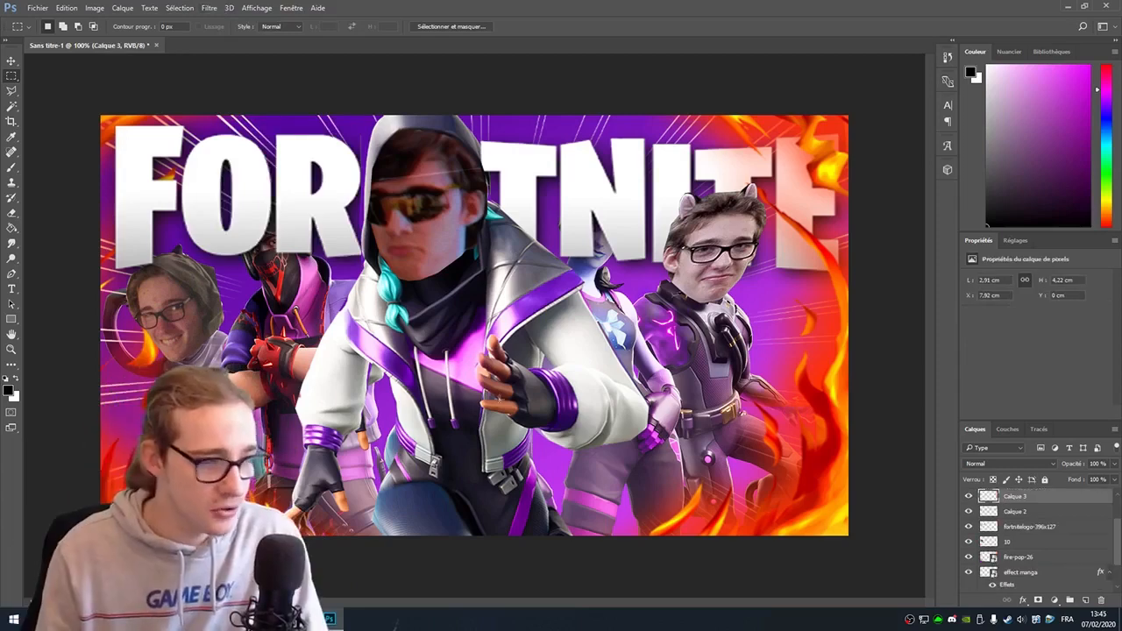
# - Add a Hue/Saturation adjustment layer at the top of the layer stack, with hue -8 and saturation +27
pyautogui.scroll(2, 1045, 496)
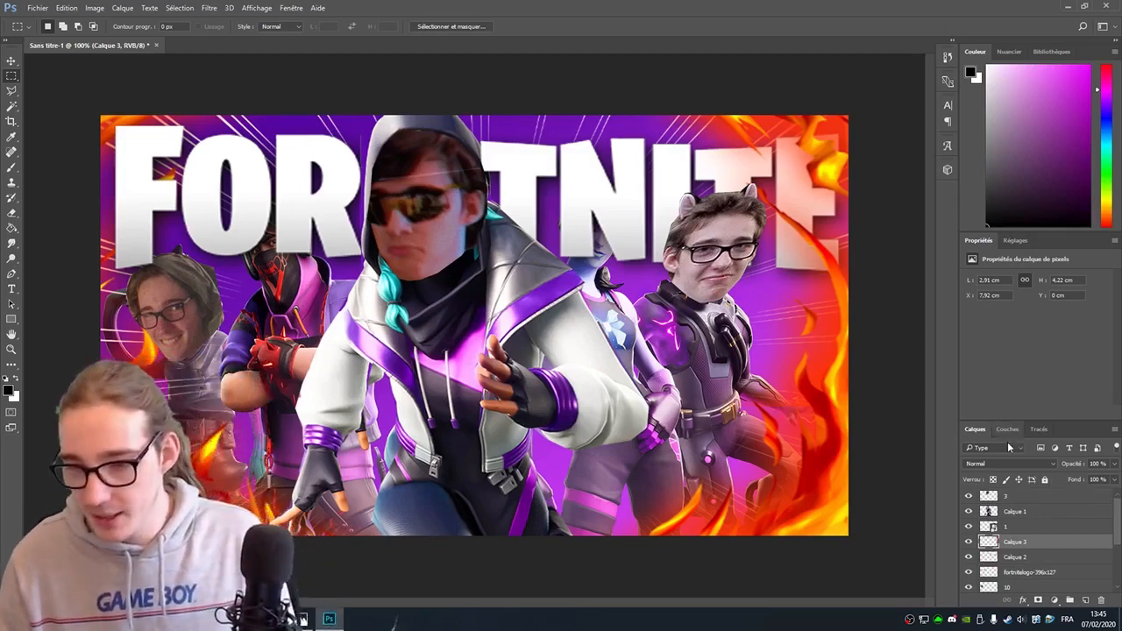
pyautogui.click(1018, 241)
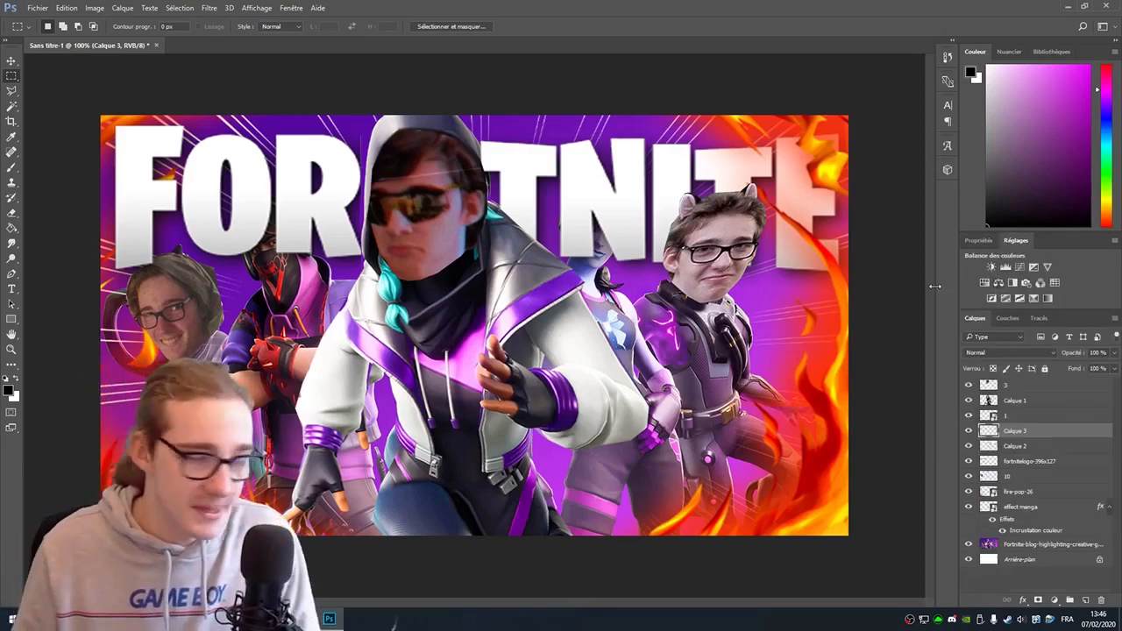
pyautogui.click(985, 282)
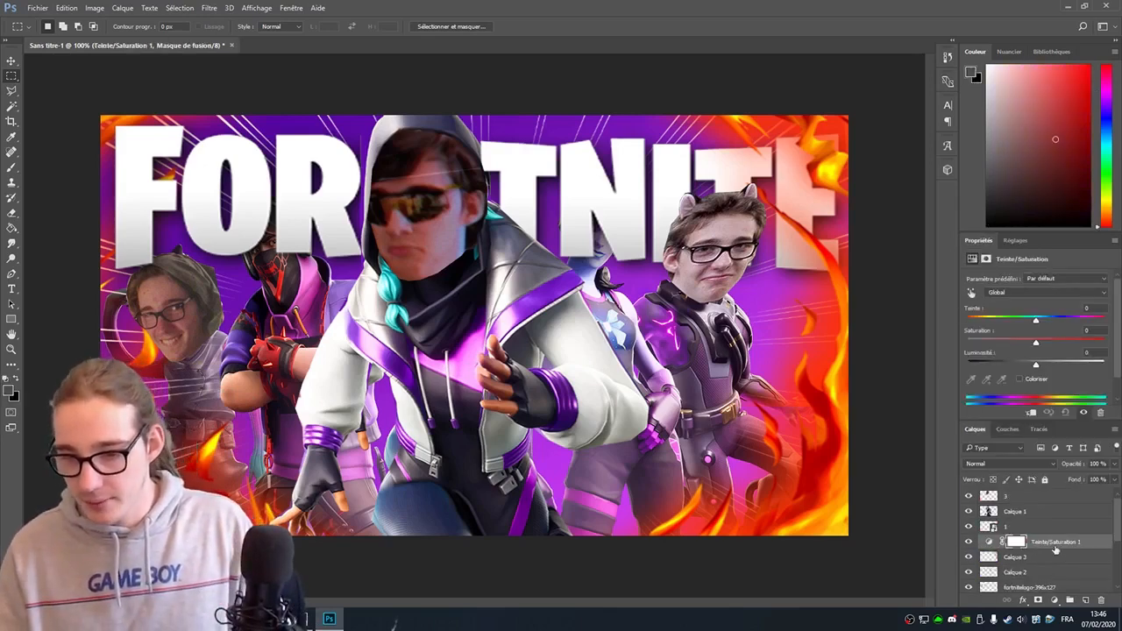
pyautogui.moveTo(1056, 549); pyautogui.dragTo(1046, 496)
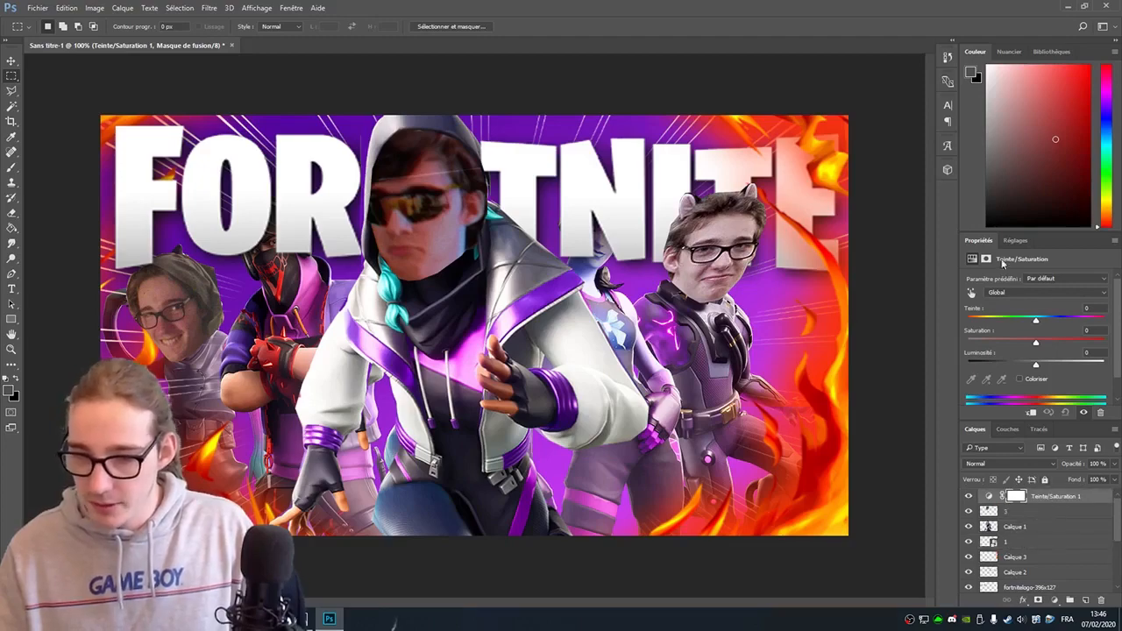
pyautogui.moveTo(1036, 323); pyautogui.dragTo(1055, 349)
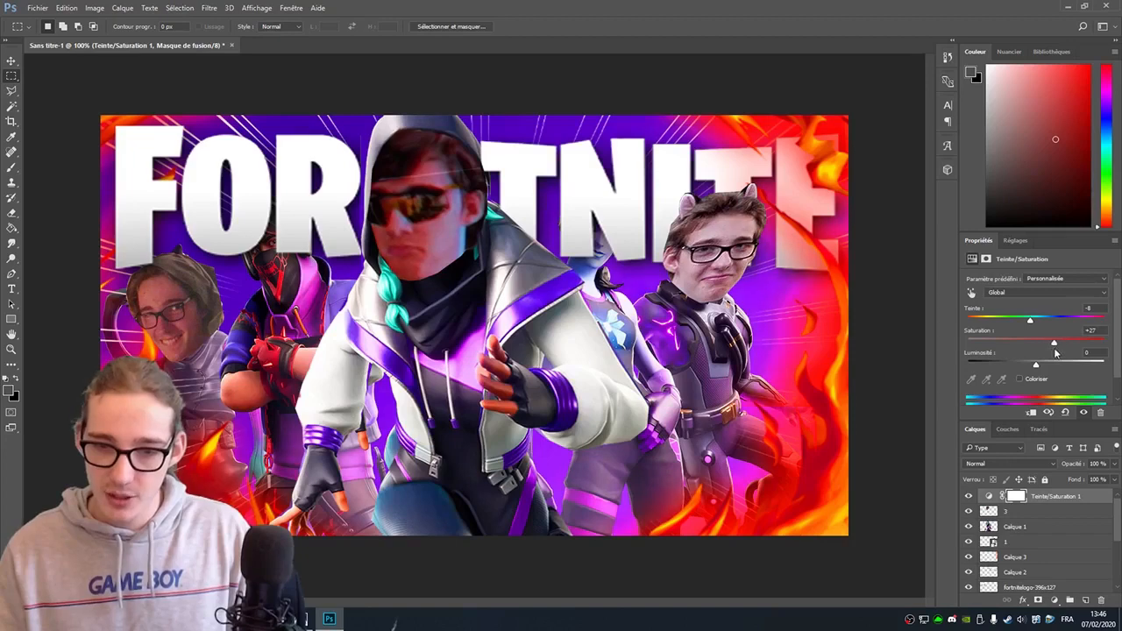